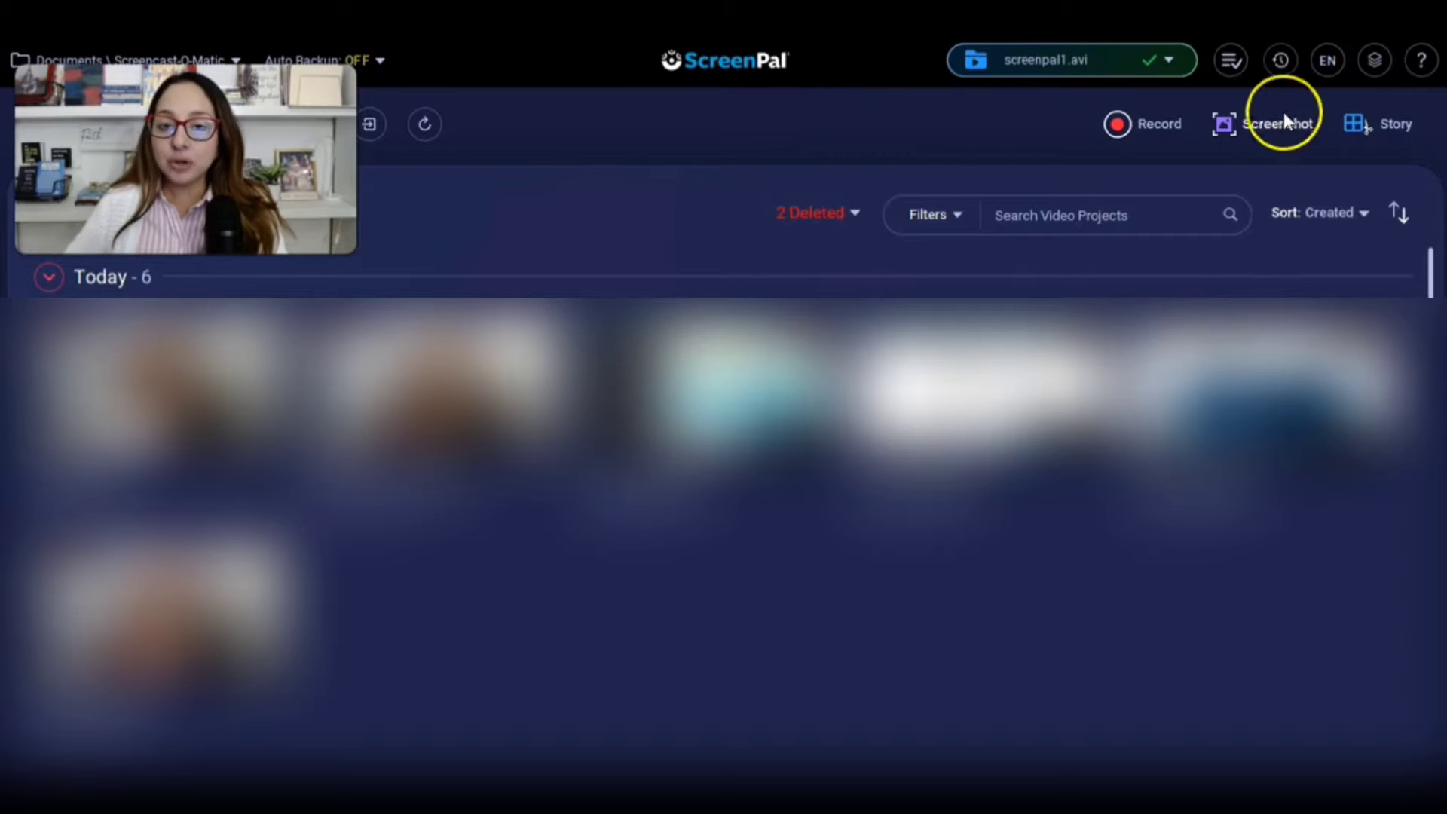
# - Create a new story using the Storyboard option, starting from a blank storyboard
pyautogui.click(1392, 124)
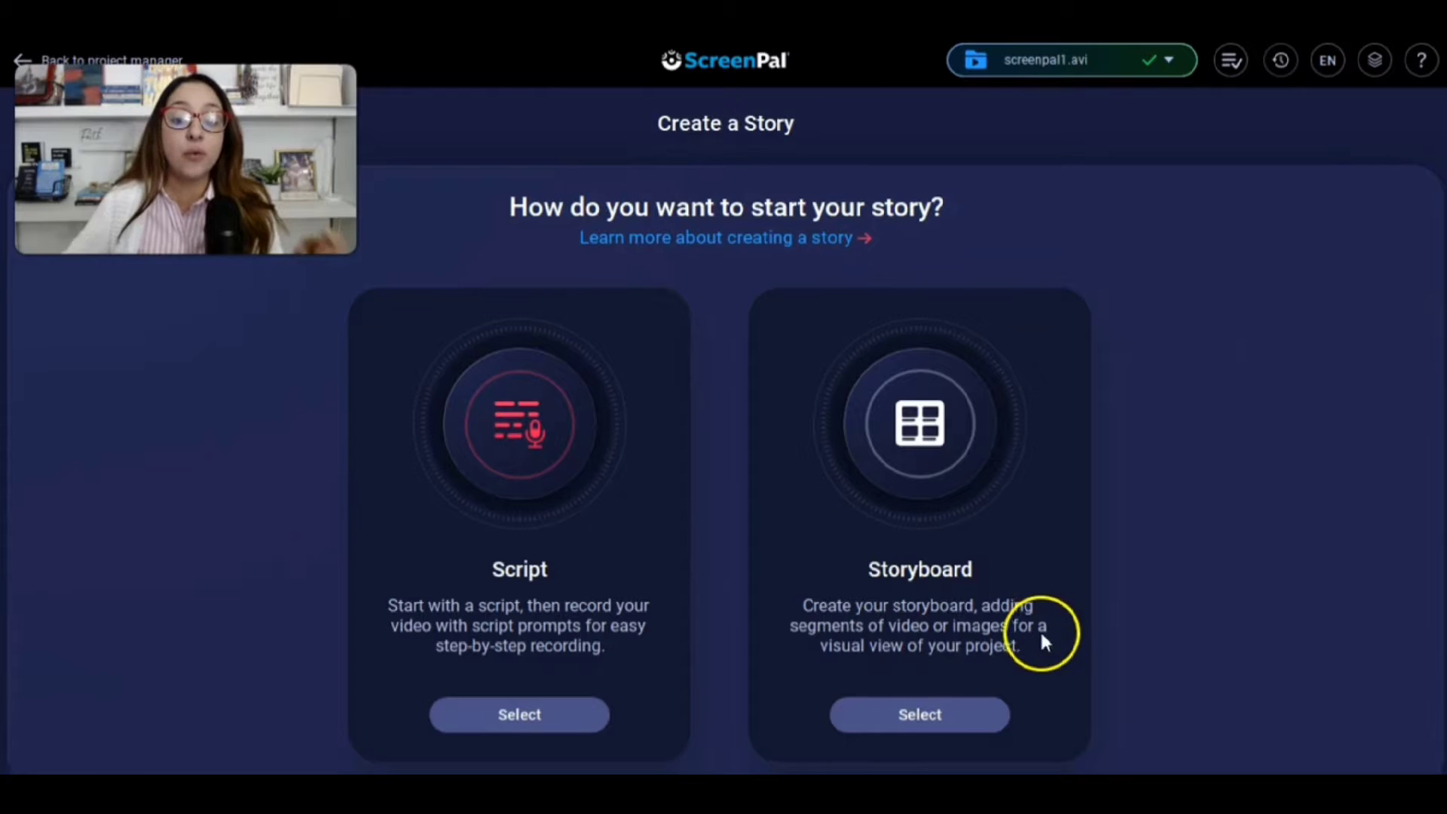
pyautogui.click(946, 723)
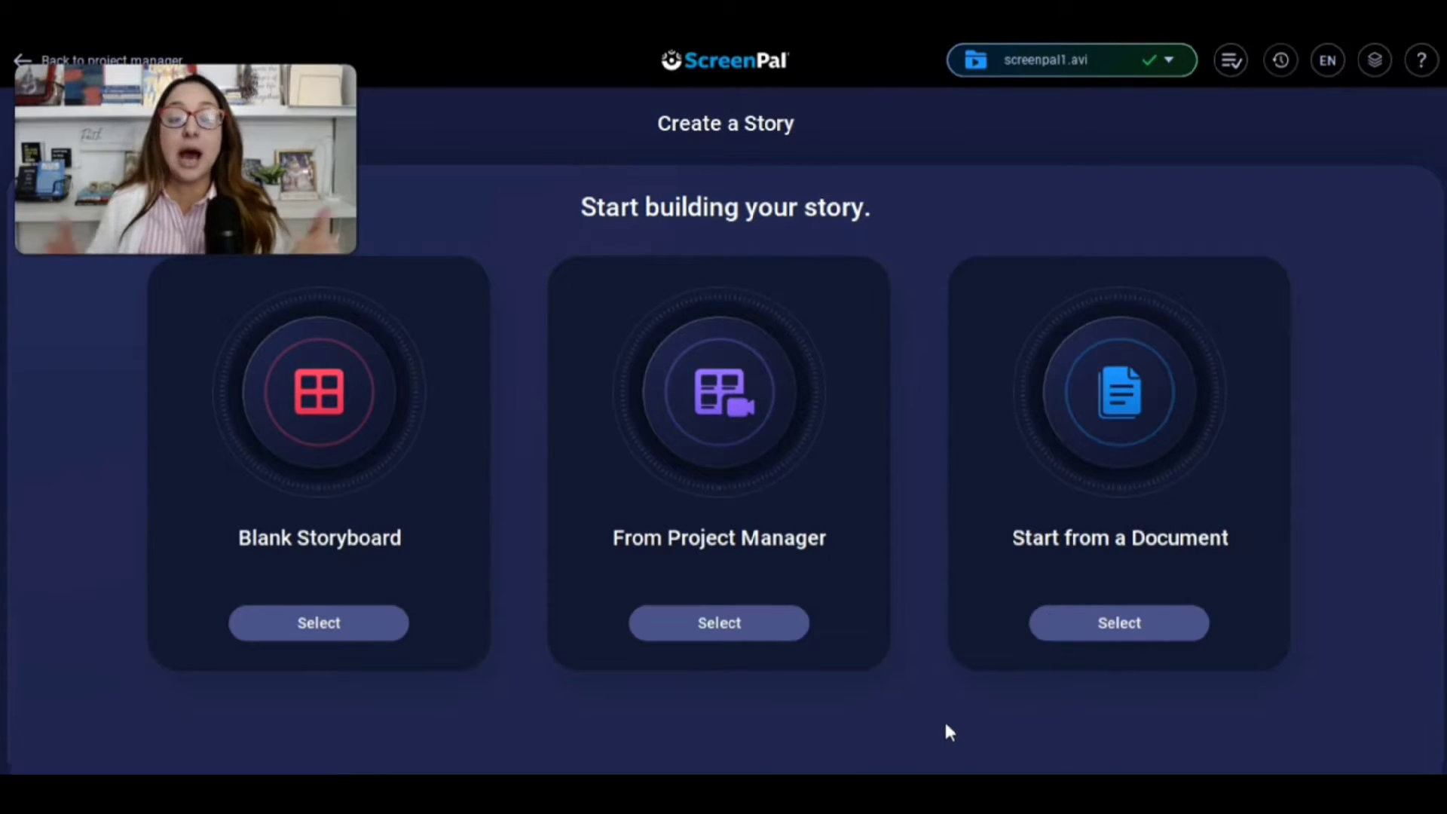
pyautogui.click(113, 709)
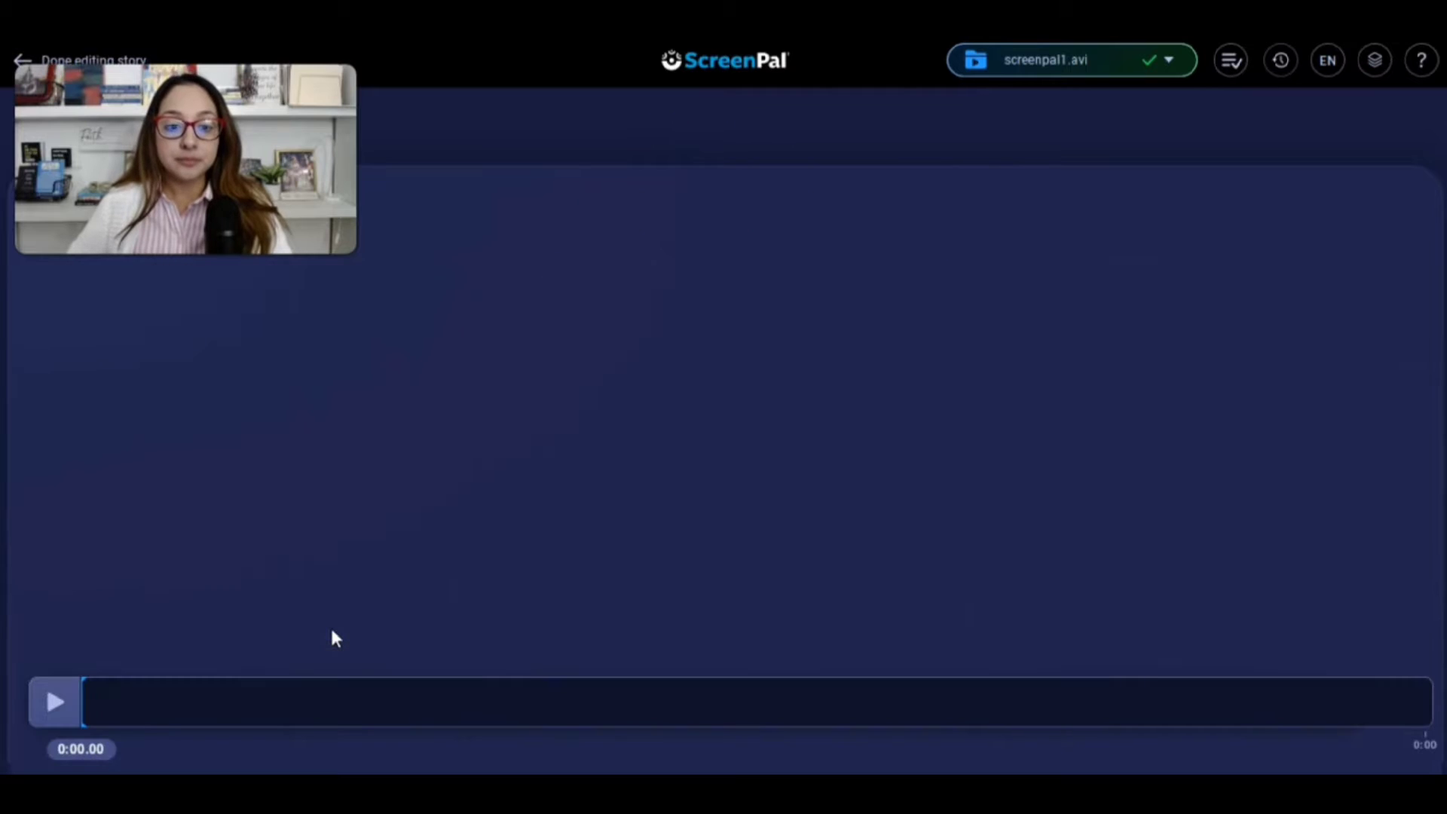
pyautogui.moveTo(385, 487)
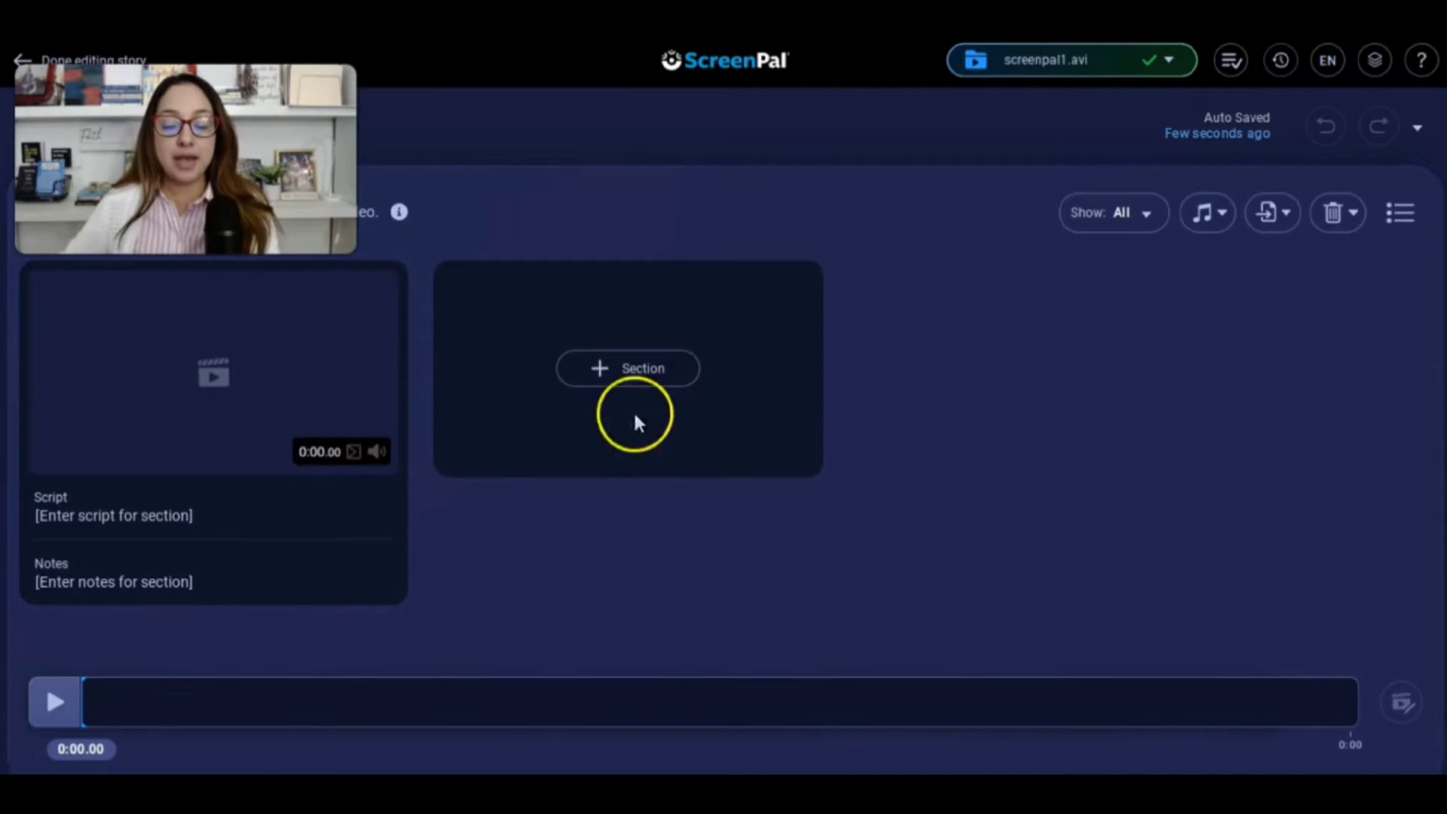
pyautogui.moveTo(259, 370)
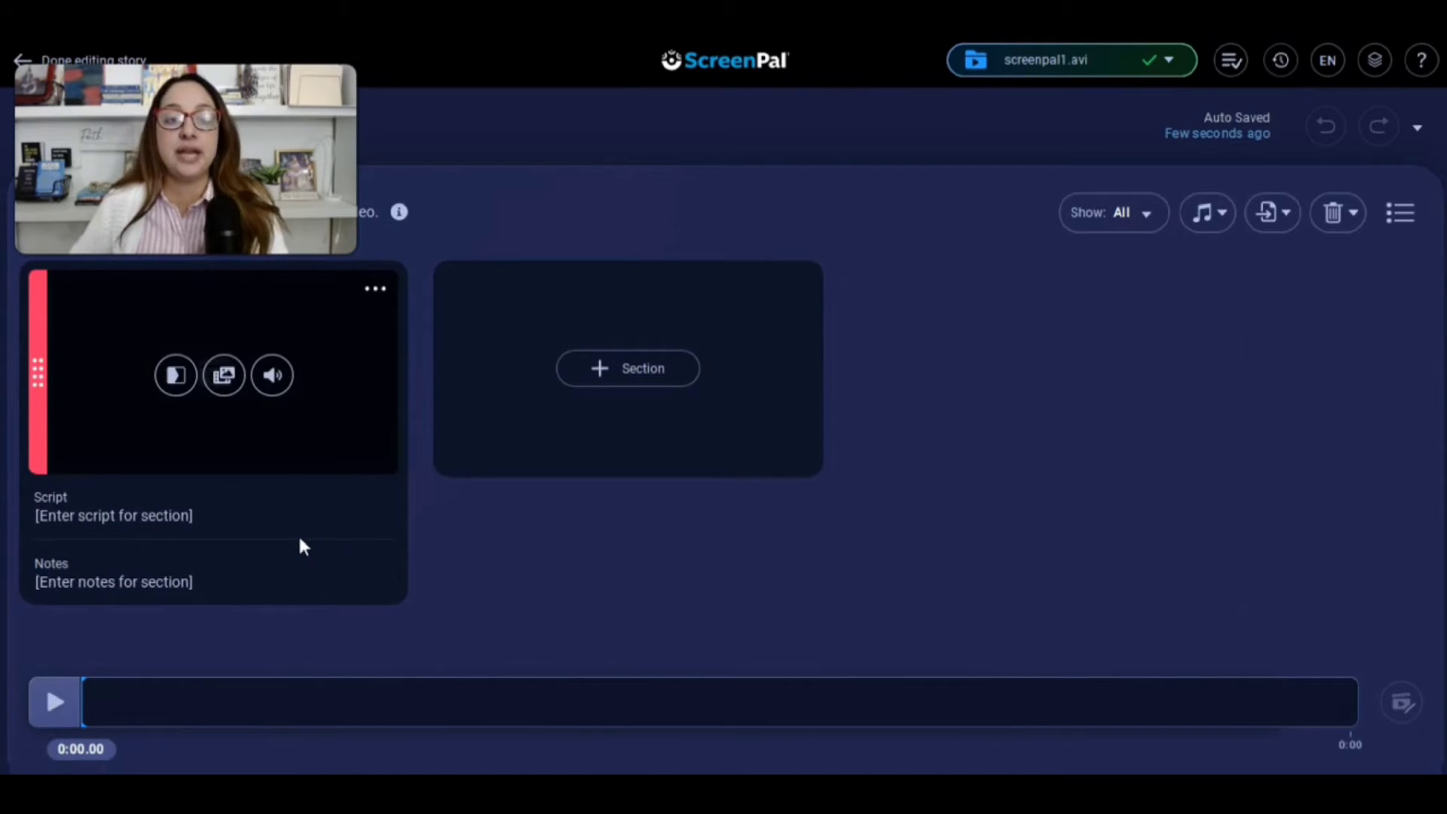
# - Write the first section's script as "Welcome to how you can create an ebook for Amazon KDP!"
pyautogui.click(106, 516)
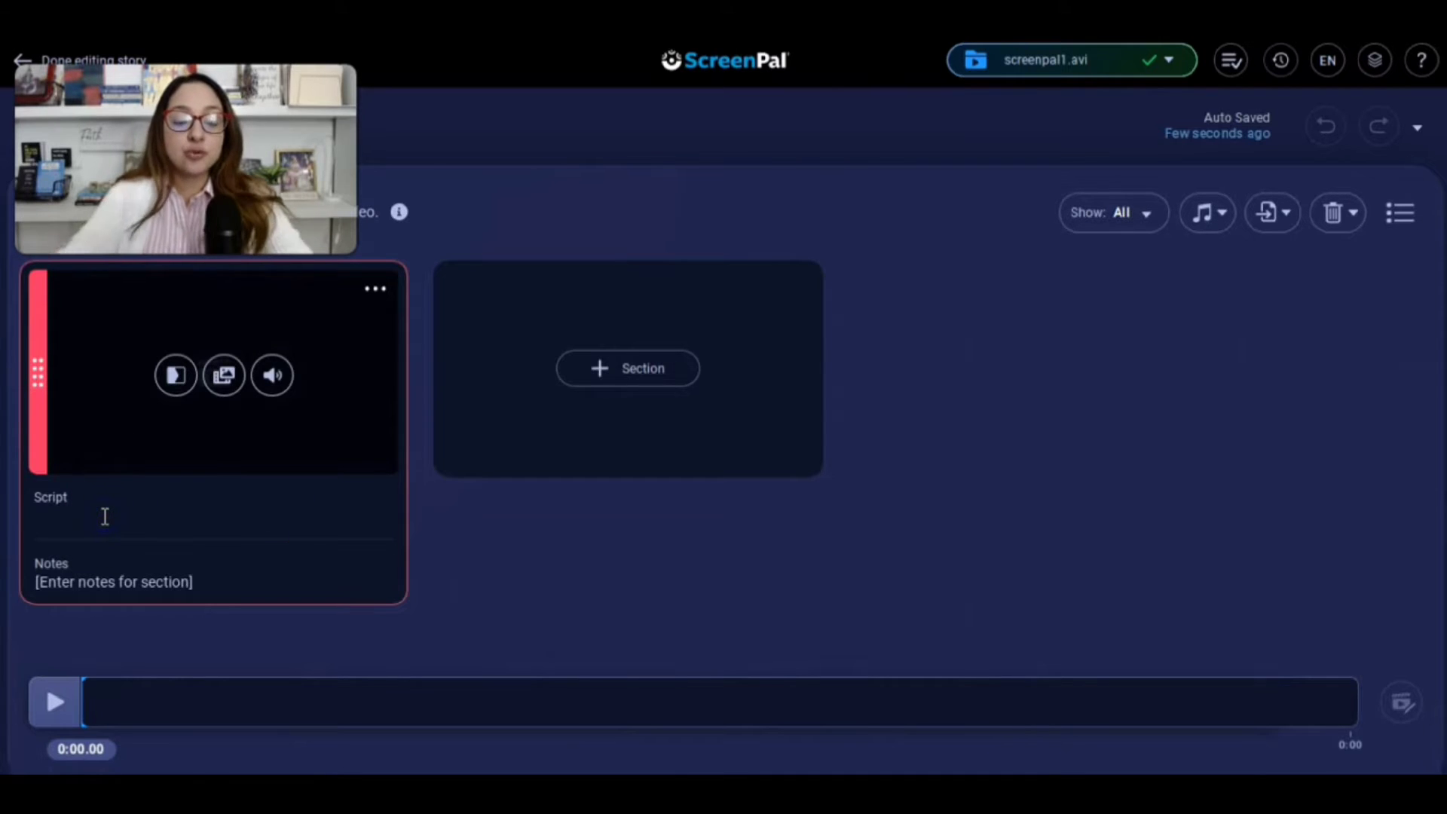
pyautogui.write('Welcome to')
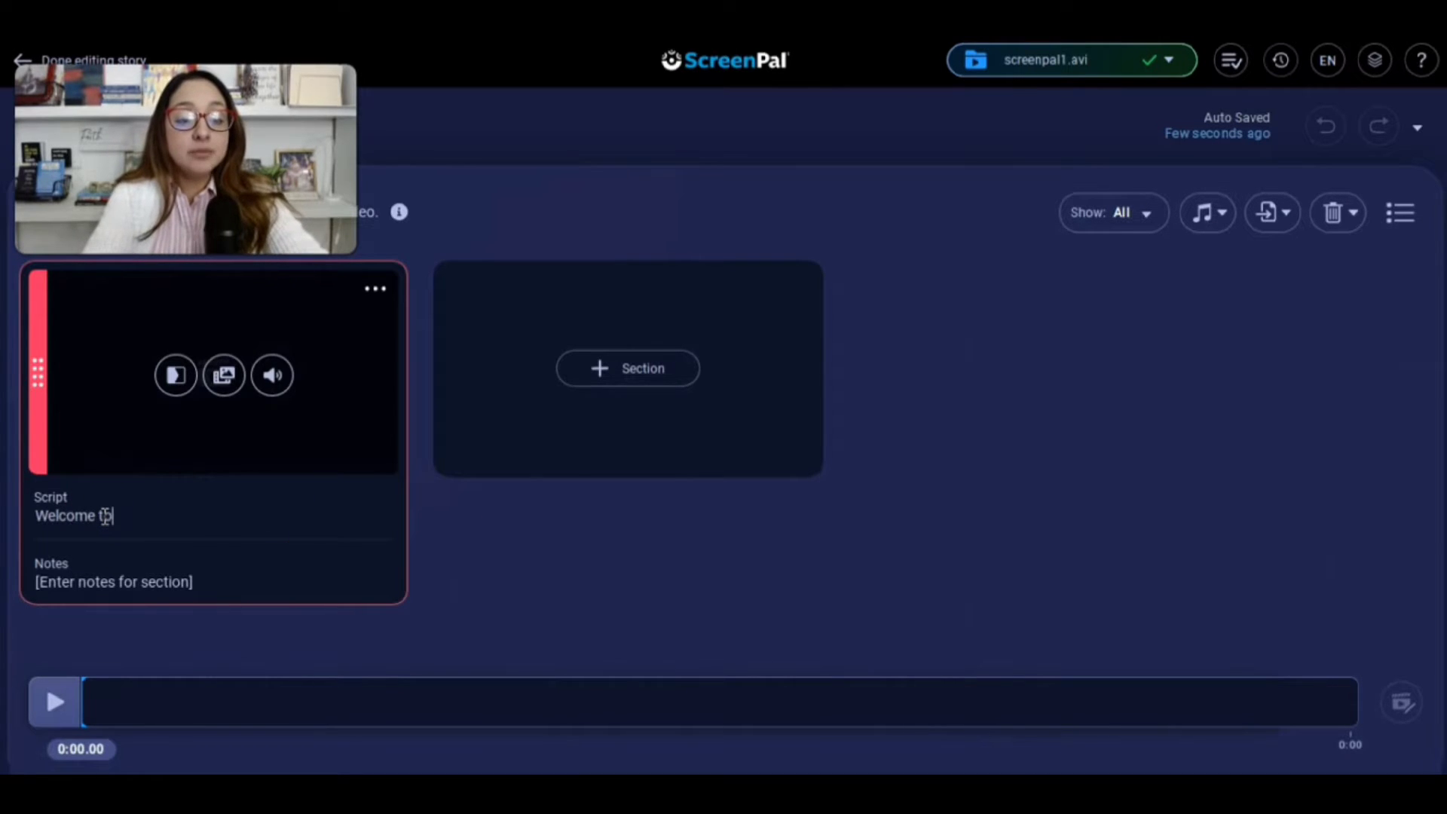
pyautogui.write(' how ')
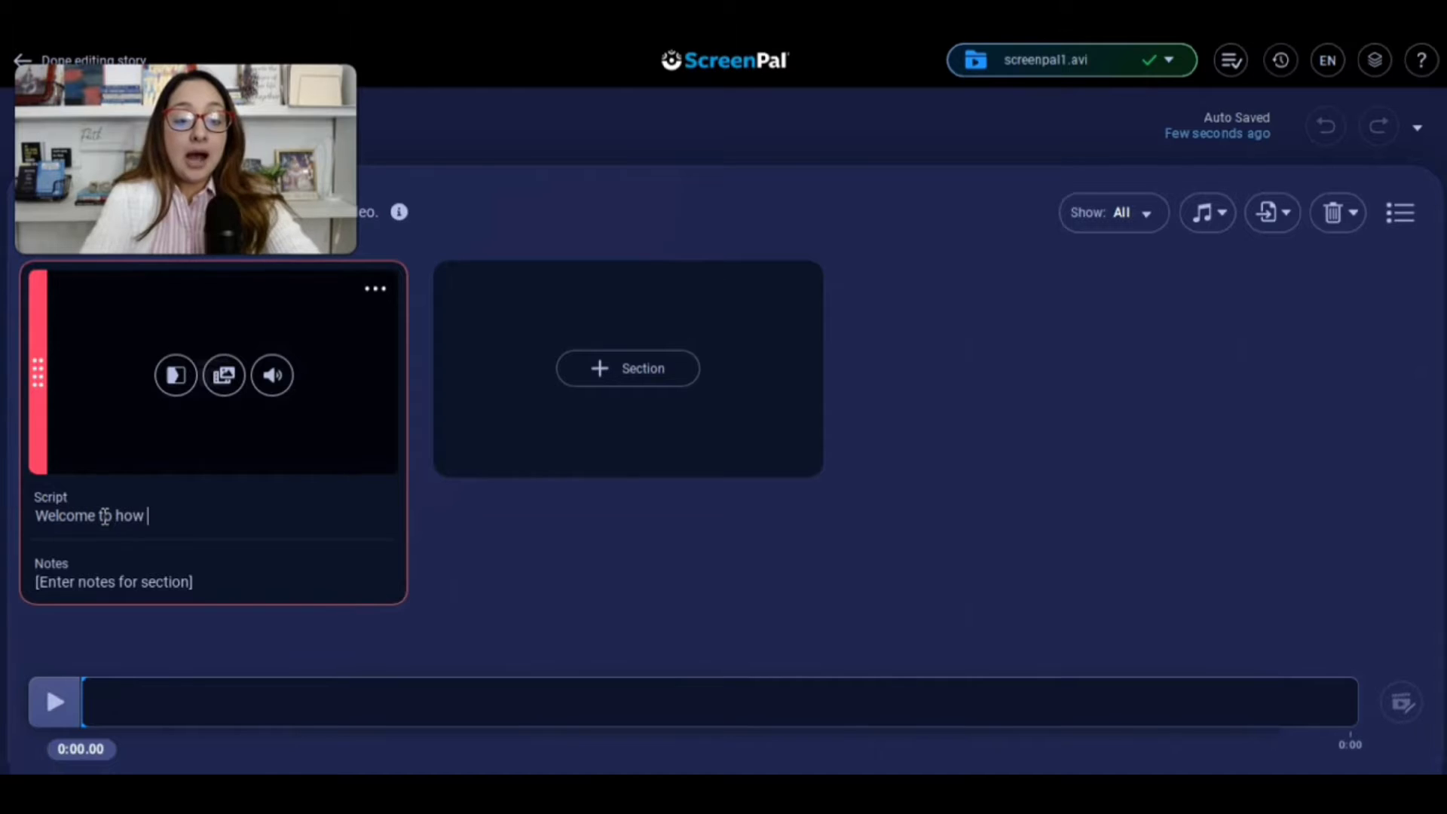
pyautogui.write('you can create')
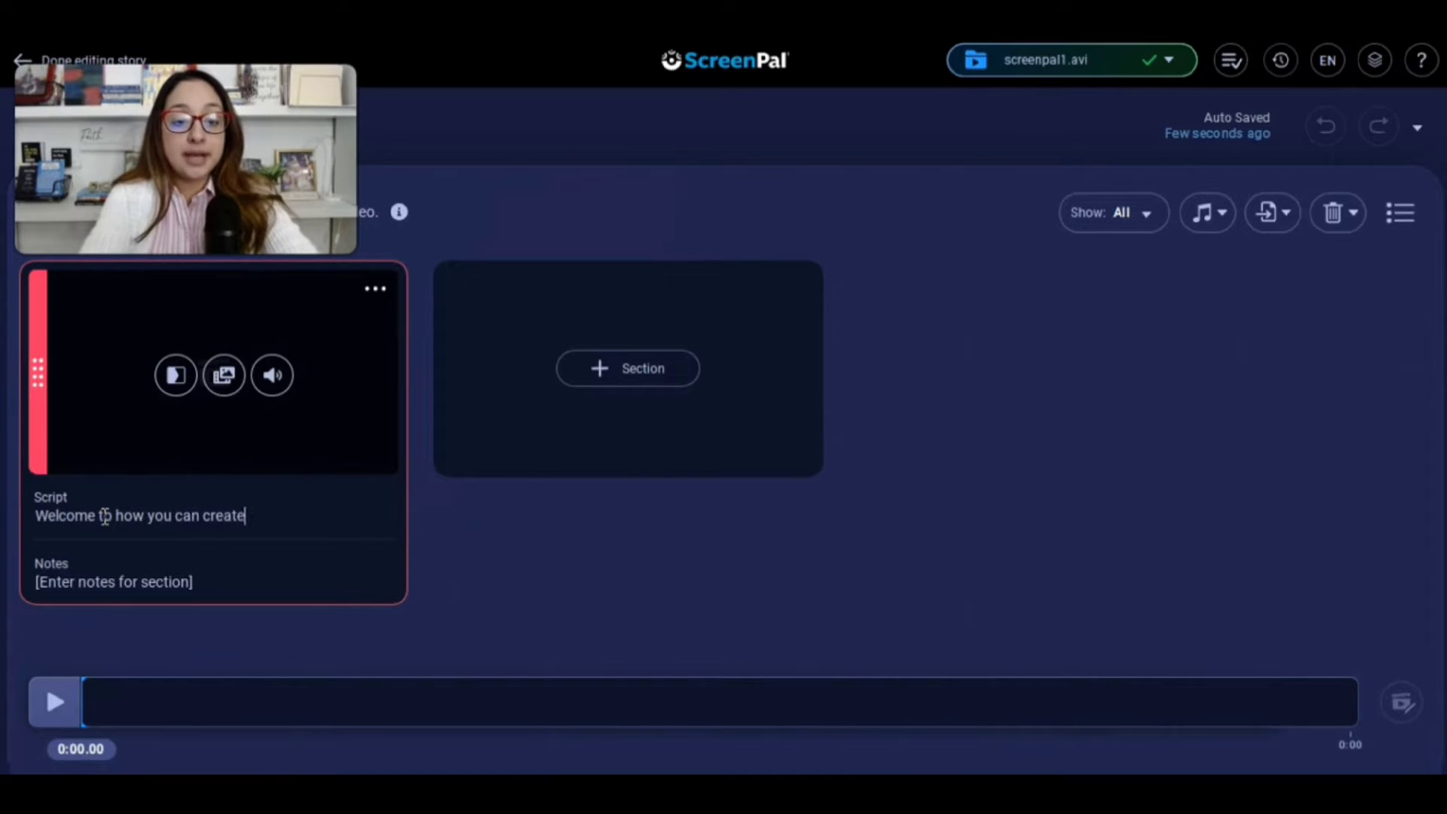
pyautogui.write(' an')
pyautogui.press('BackSpace')
pyautogui.write('n ebook')
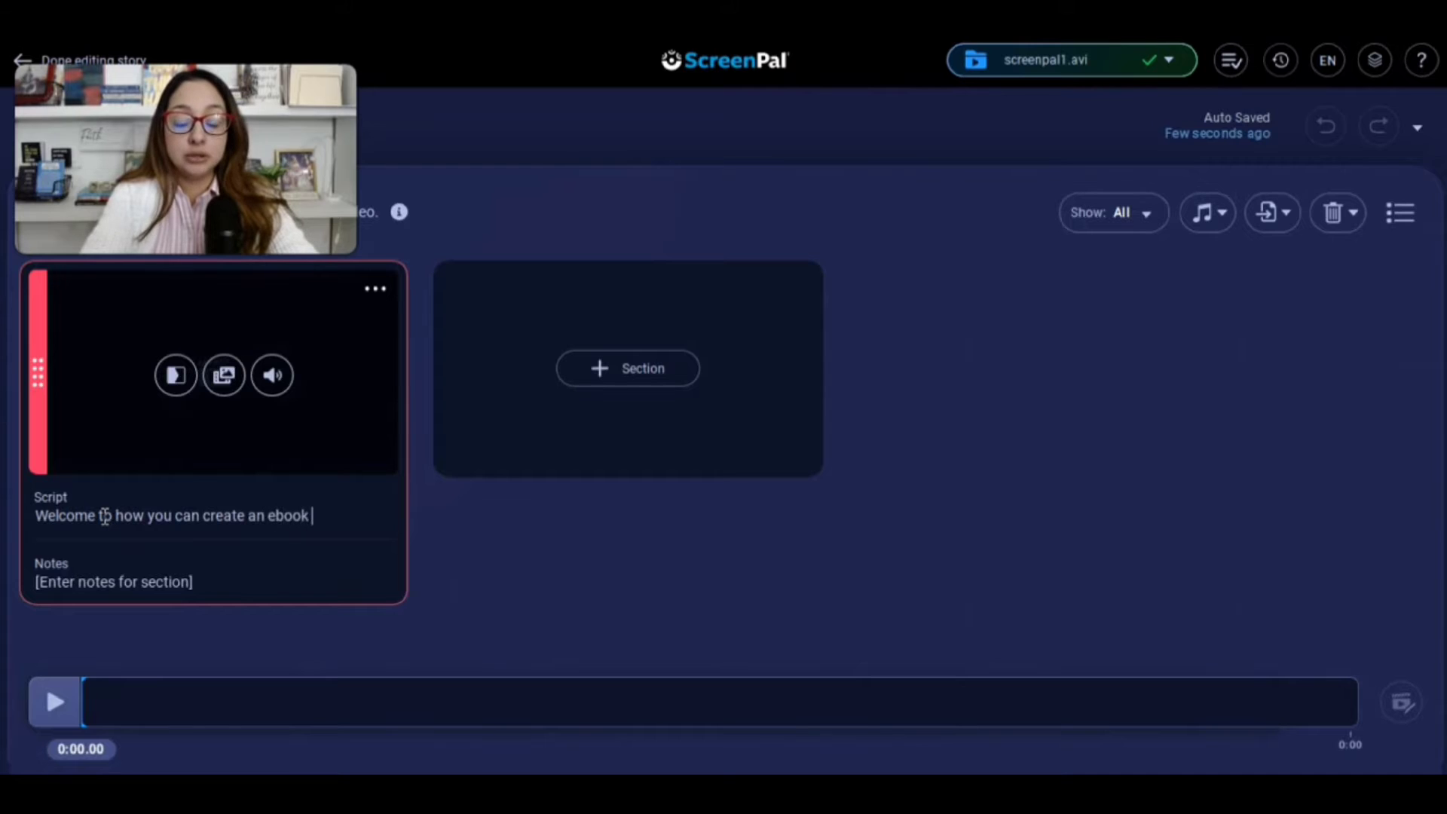
pyautogui.write(' for Amazon ')
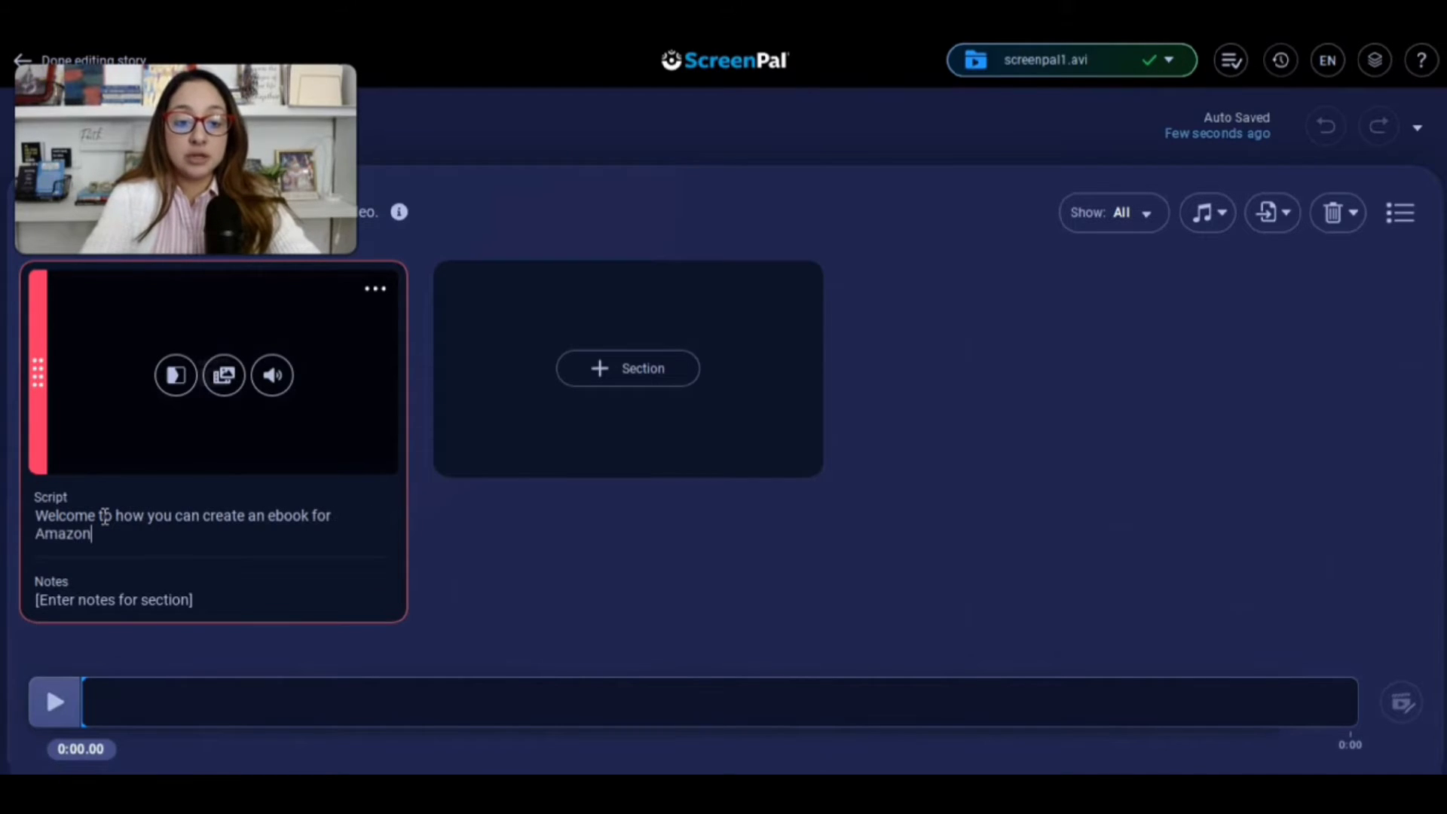
pyautogui.write('KDP')
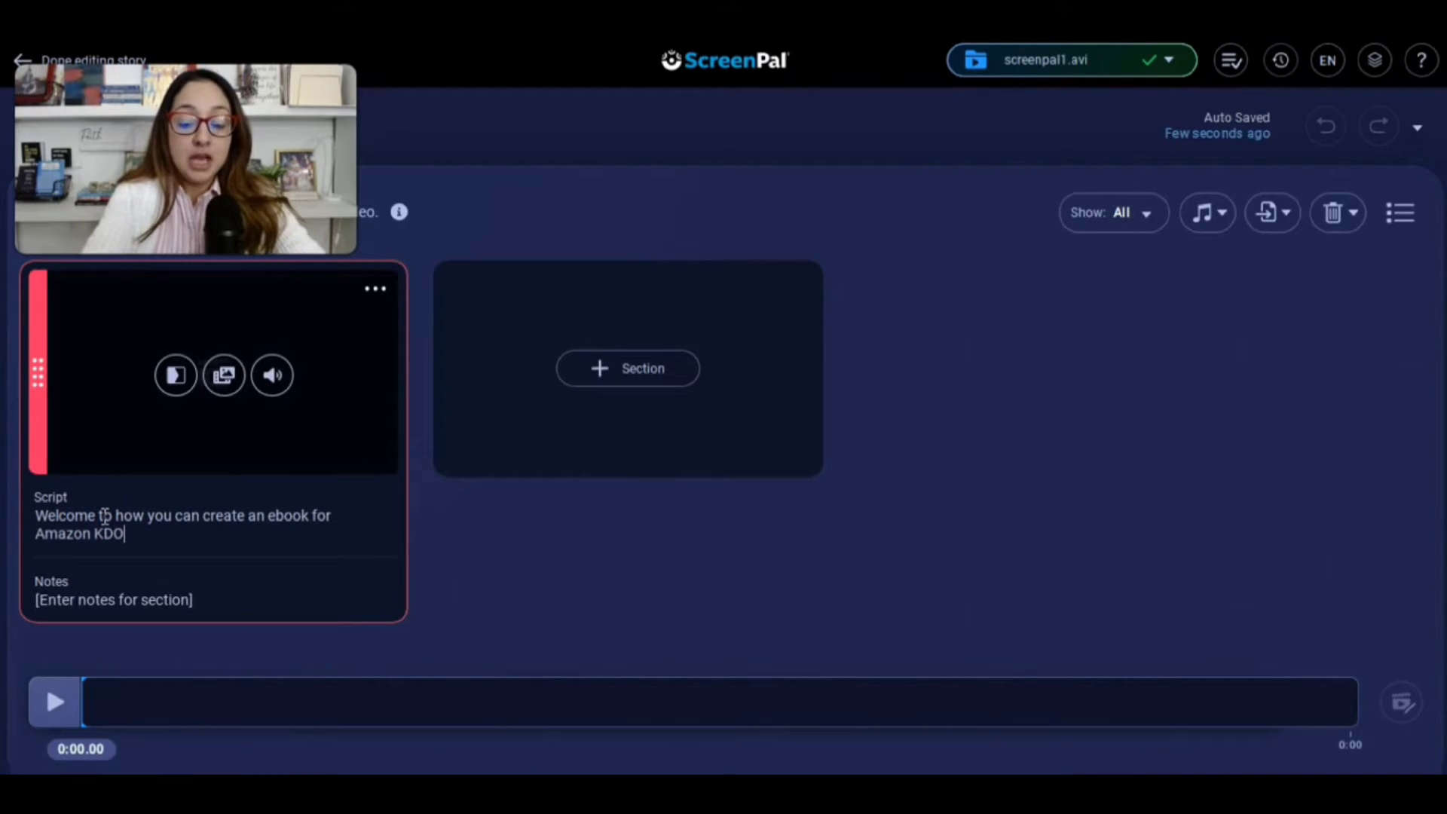
pyautogui.write('!')
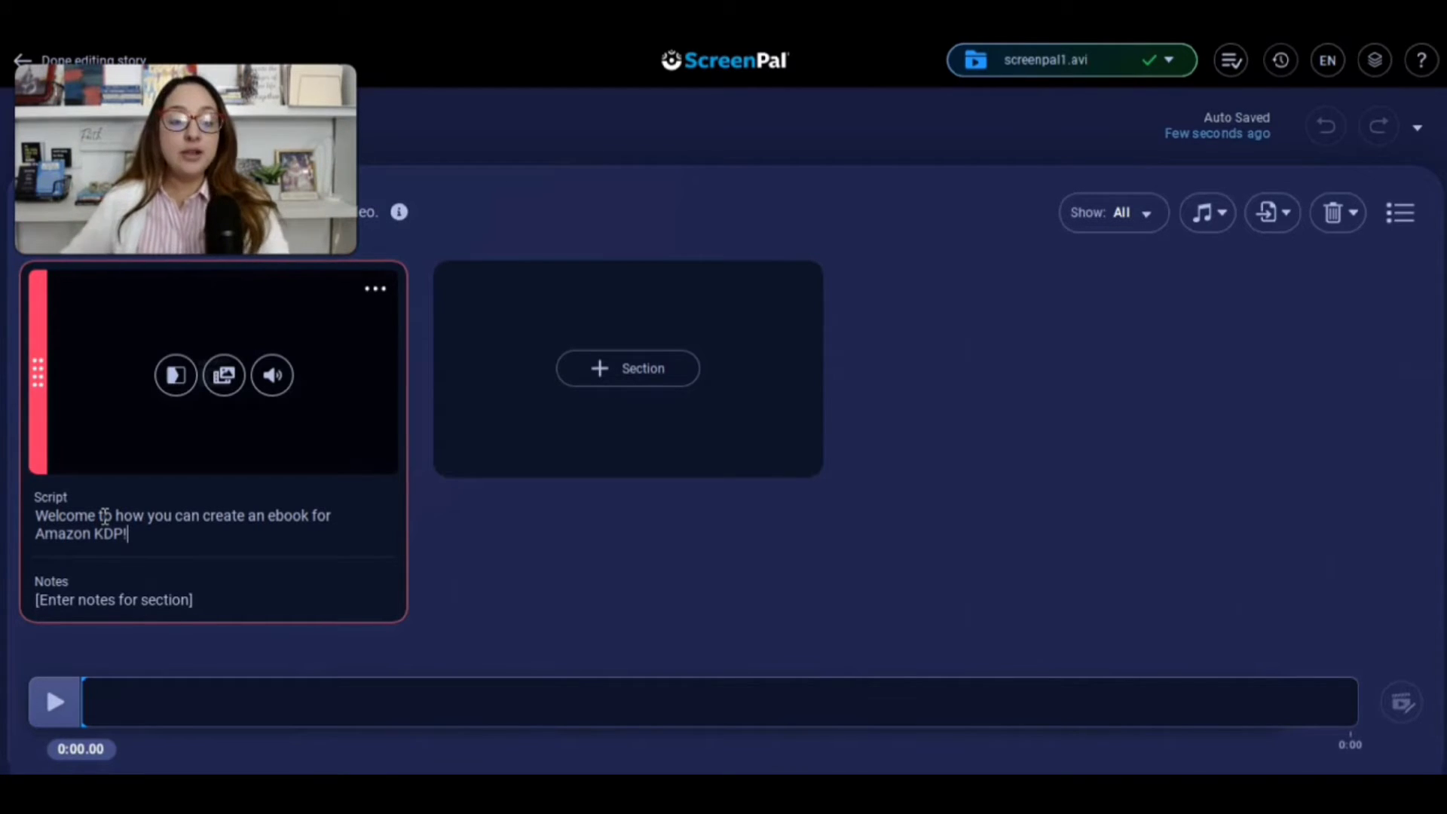
# - Fill in the first section's notes with "How to create planner and low content books."
pyautogui.click(142, 596)
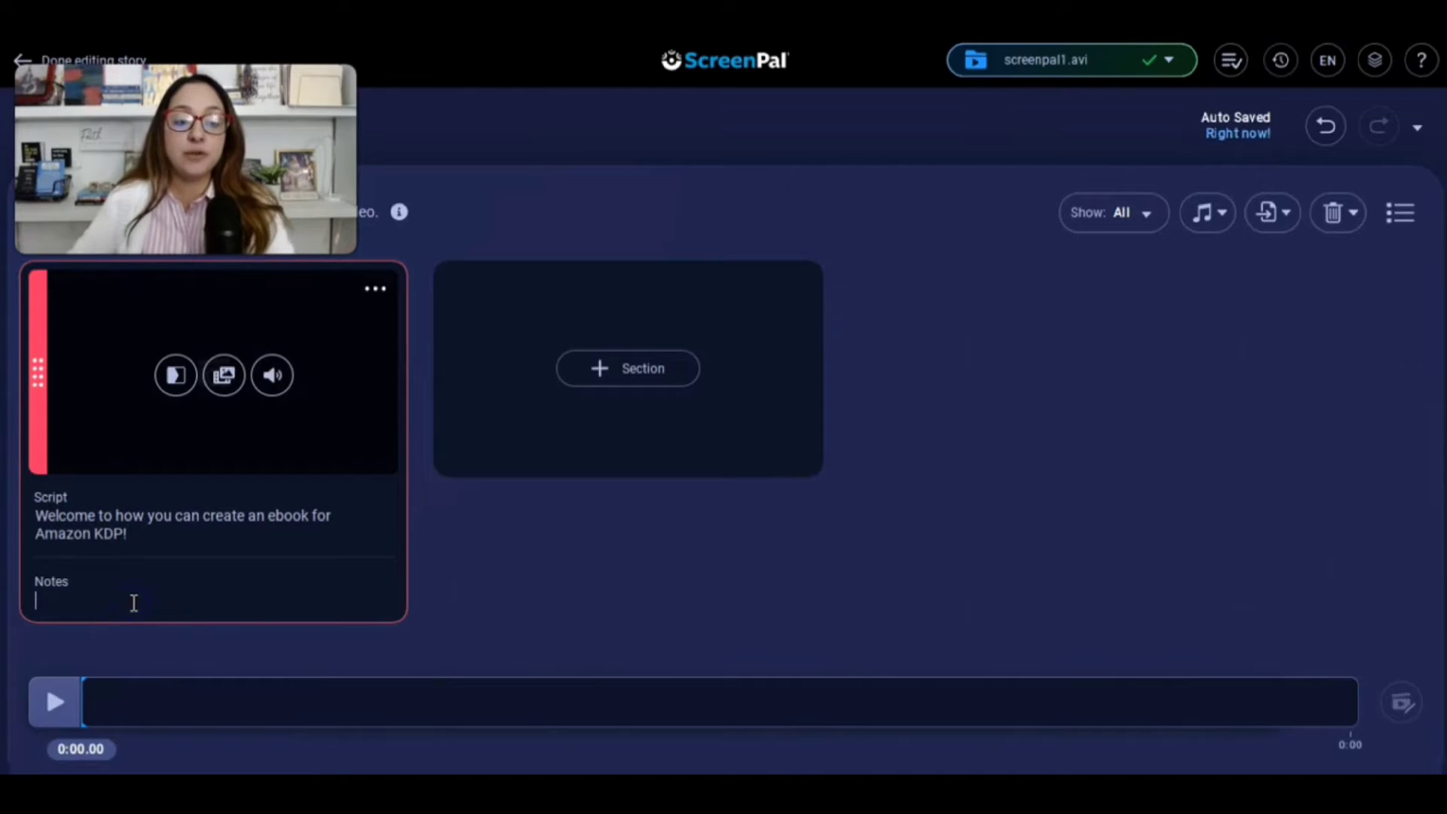
pyautogui.write('How to ')
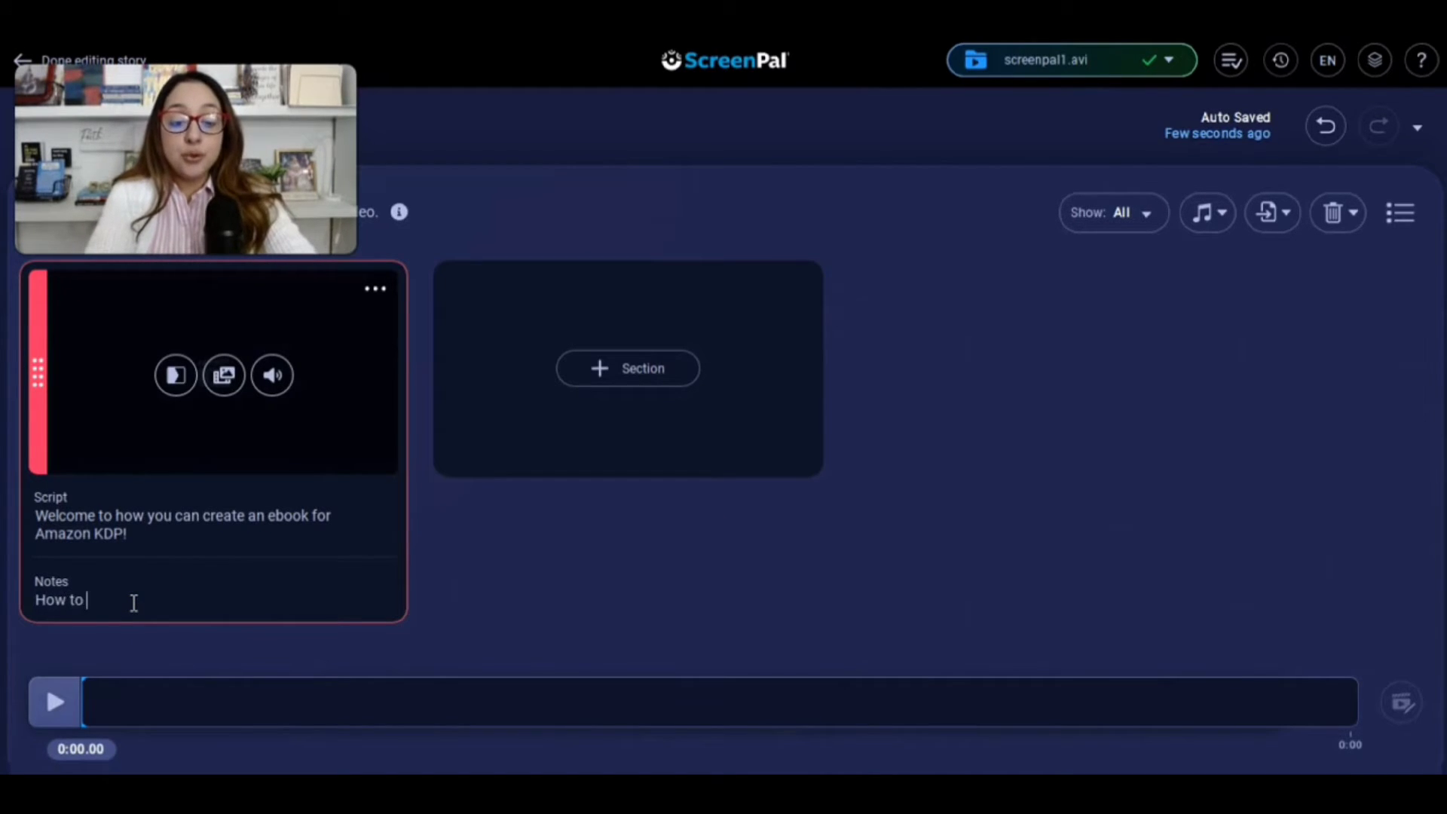
pyautogui.write('create planner and ')
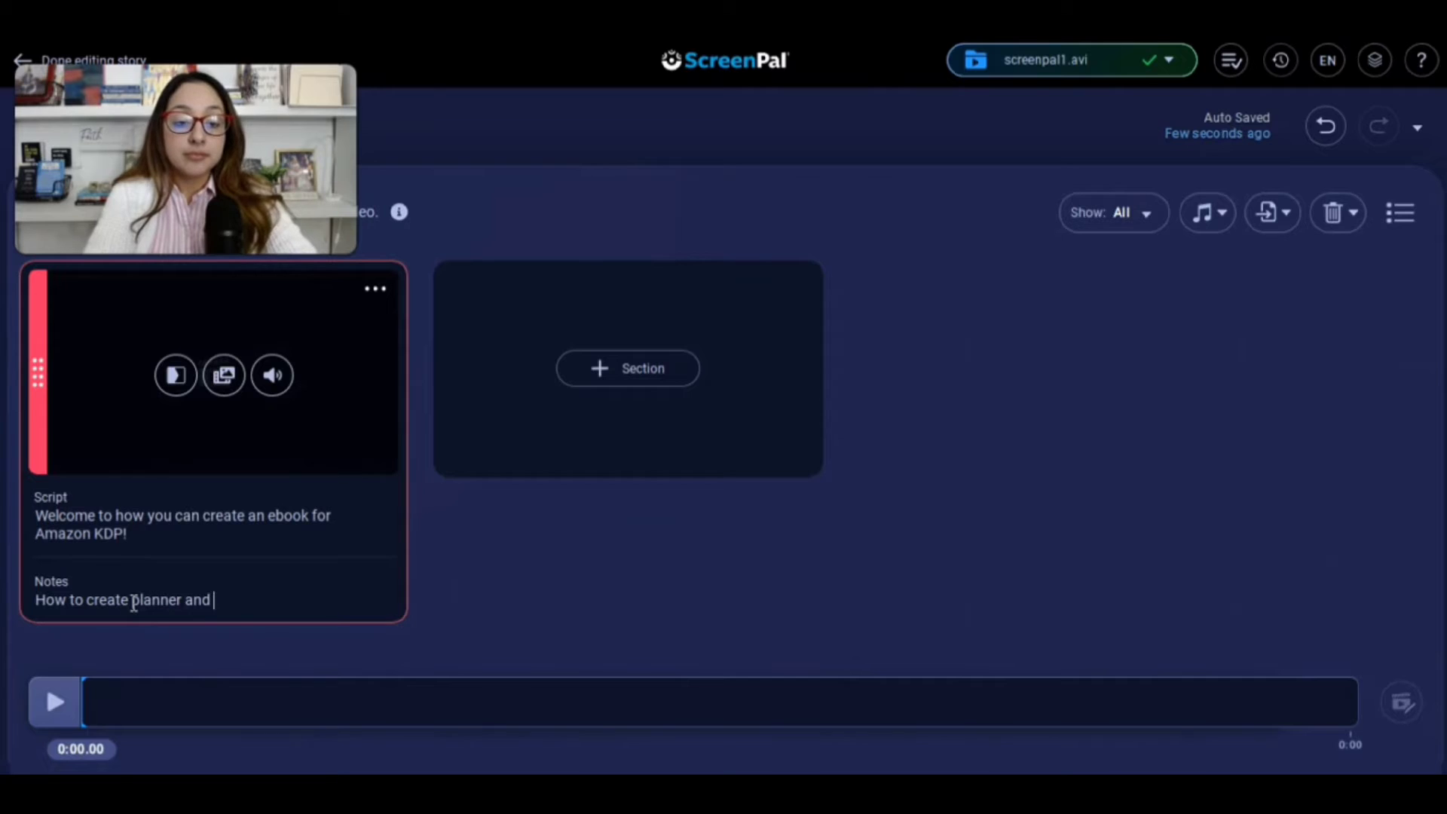
pyautogui.write('low con')
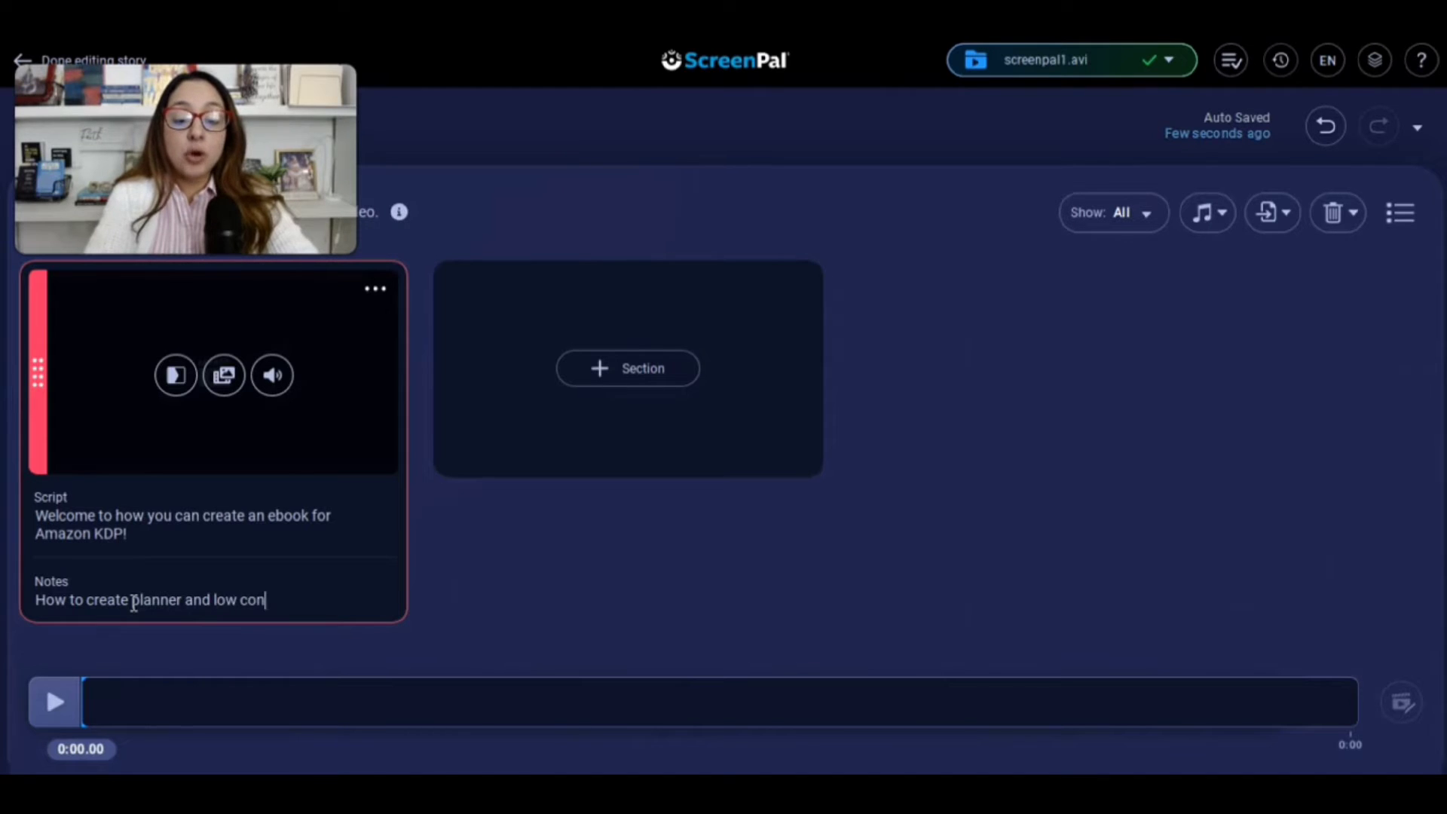
pyautogui.write('tent books.')
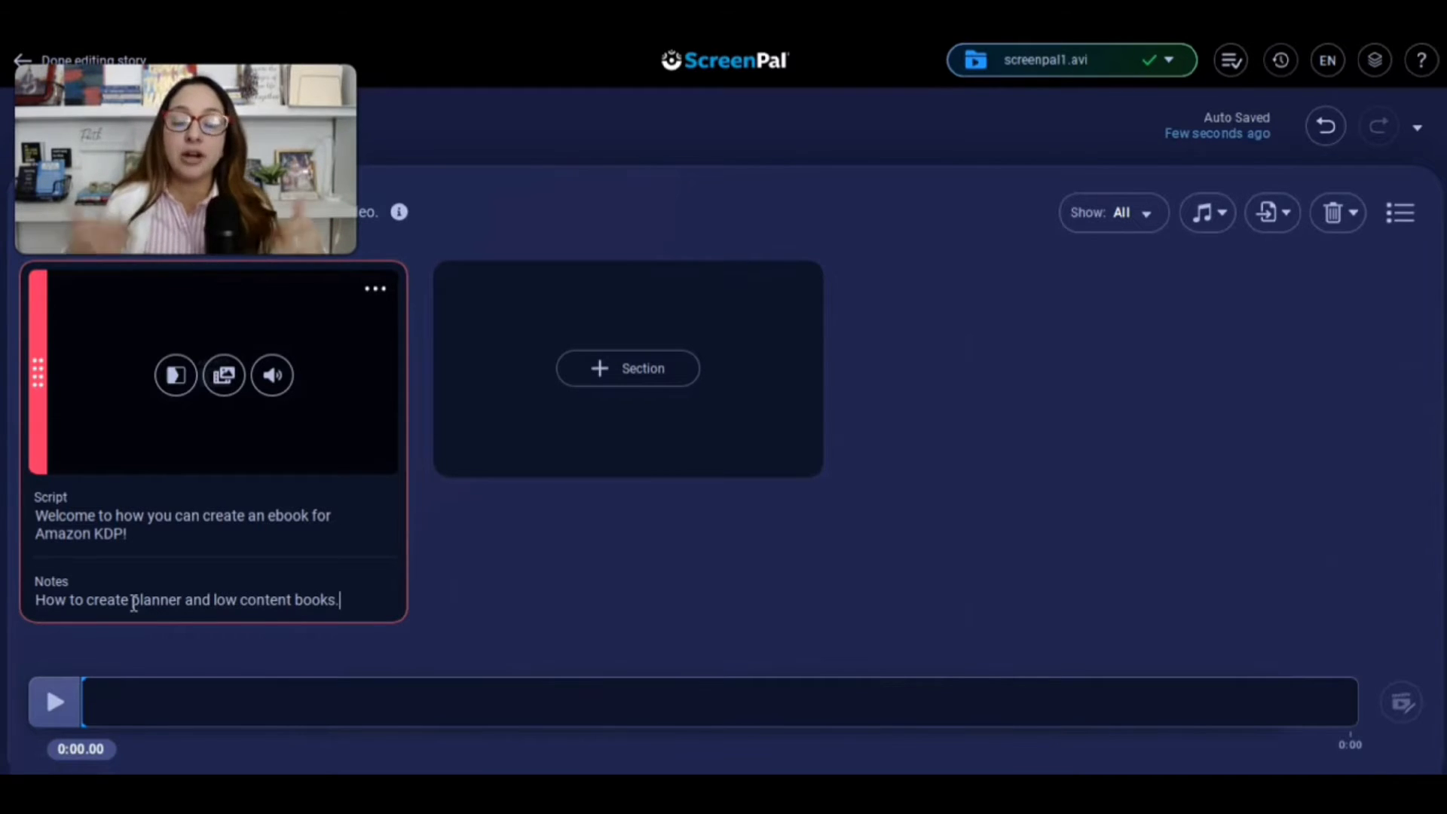
pyautogui.click(166, 532)
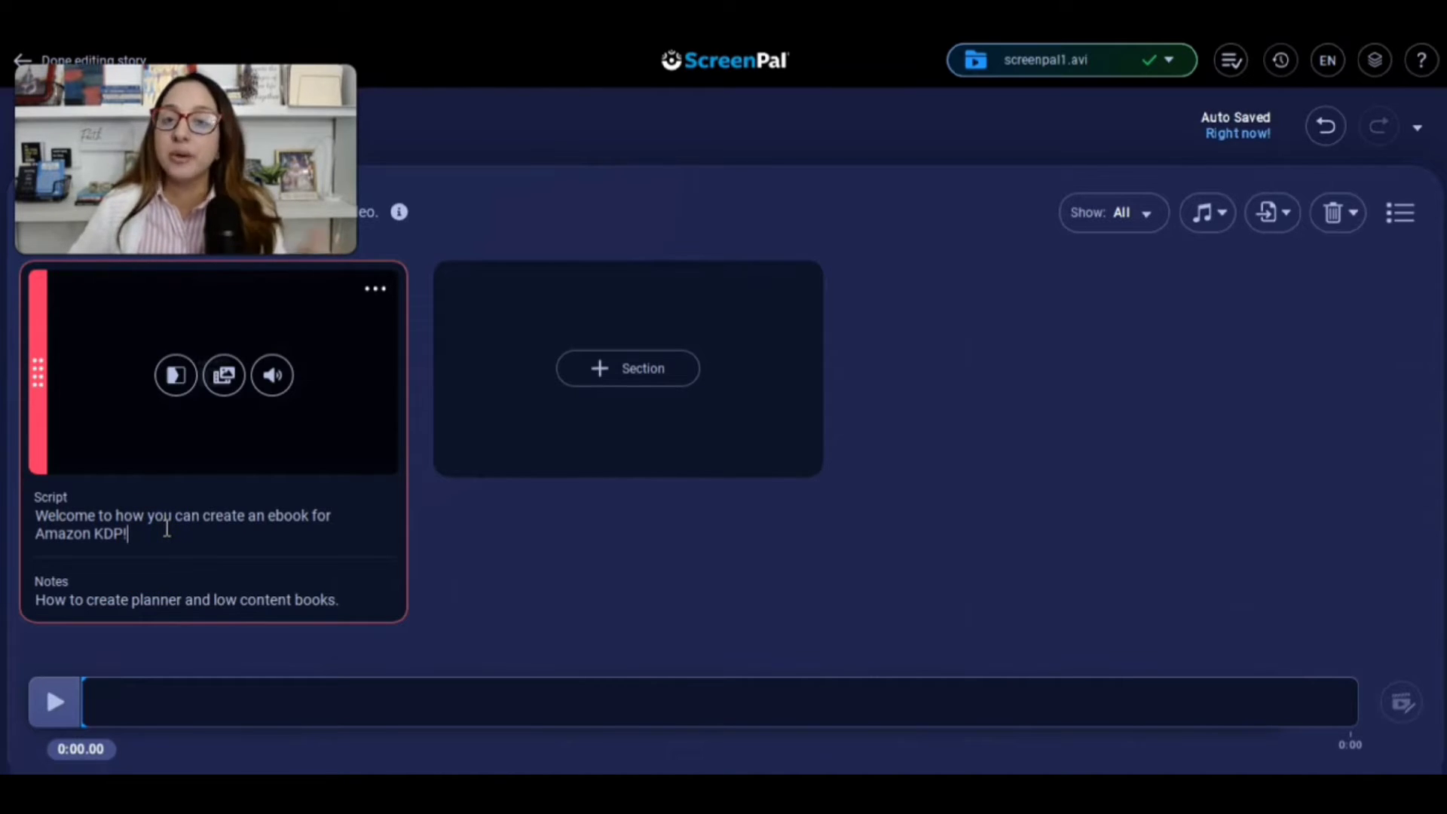
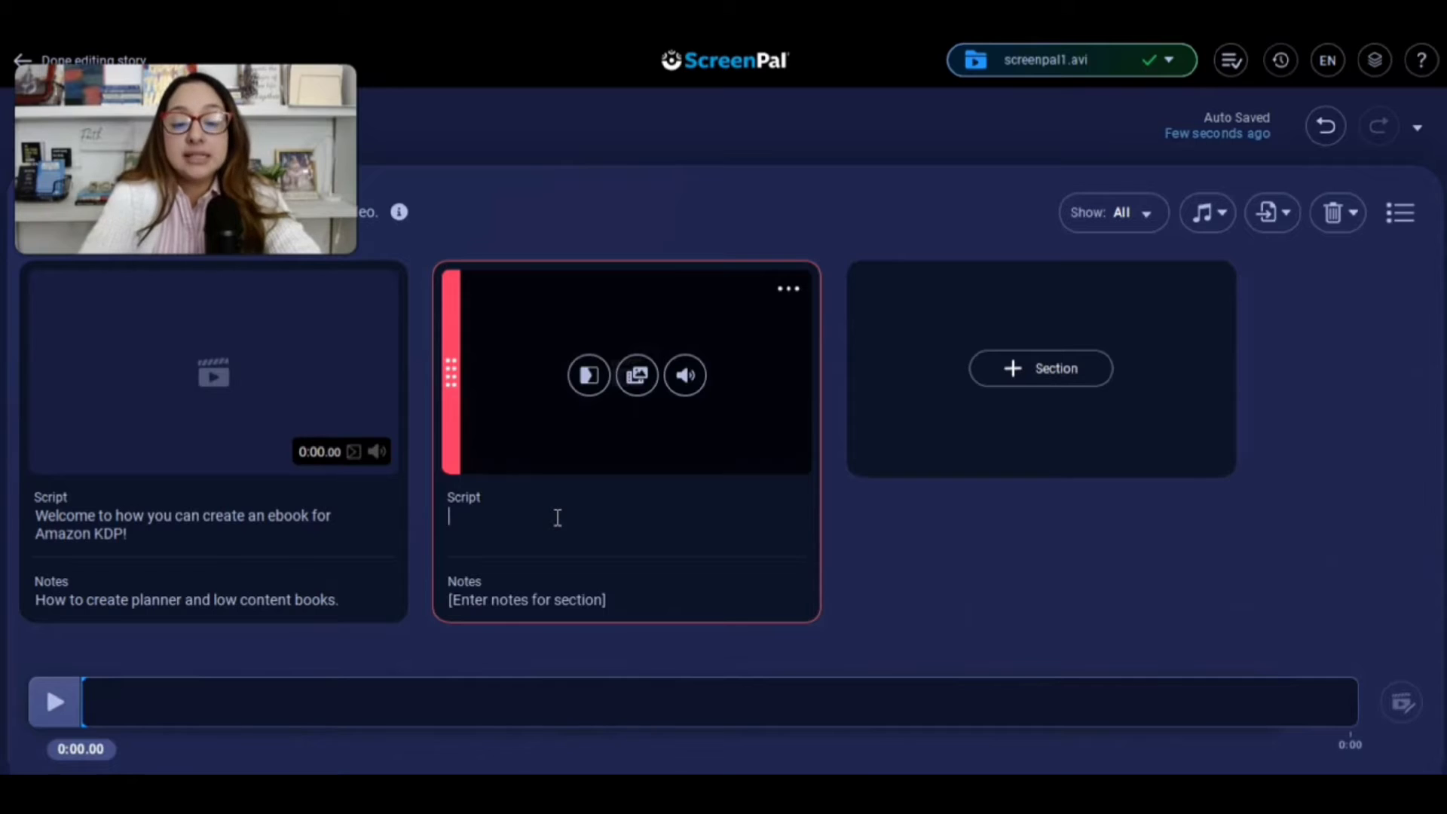
# - Begin the second section's script with "In this lesson you will learn how to use Canva to create an"
pyautogui.write('In')
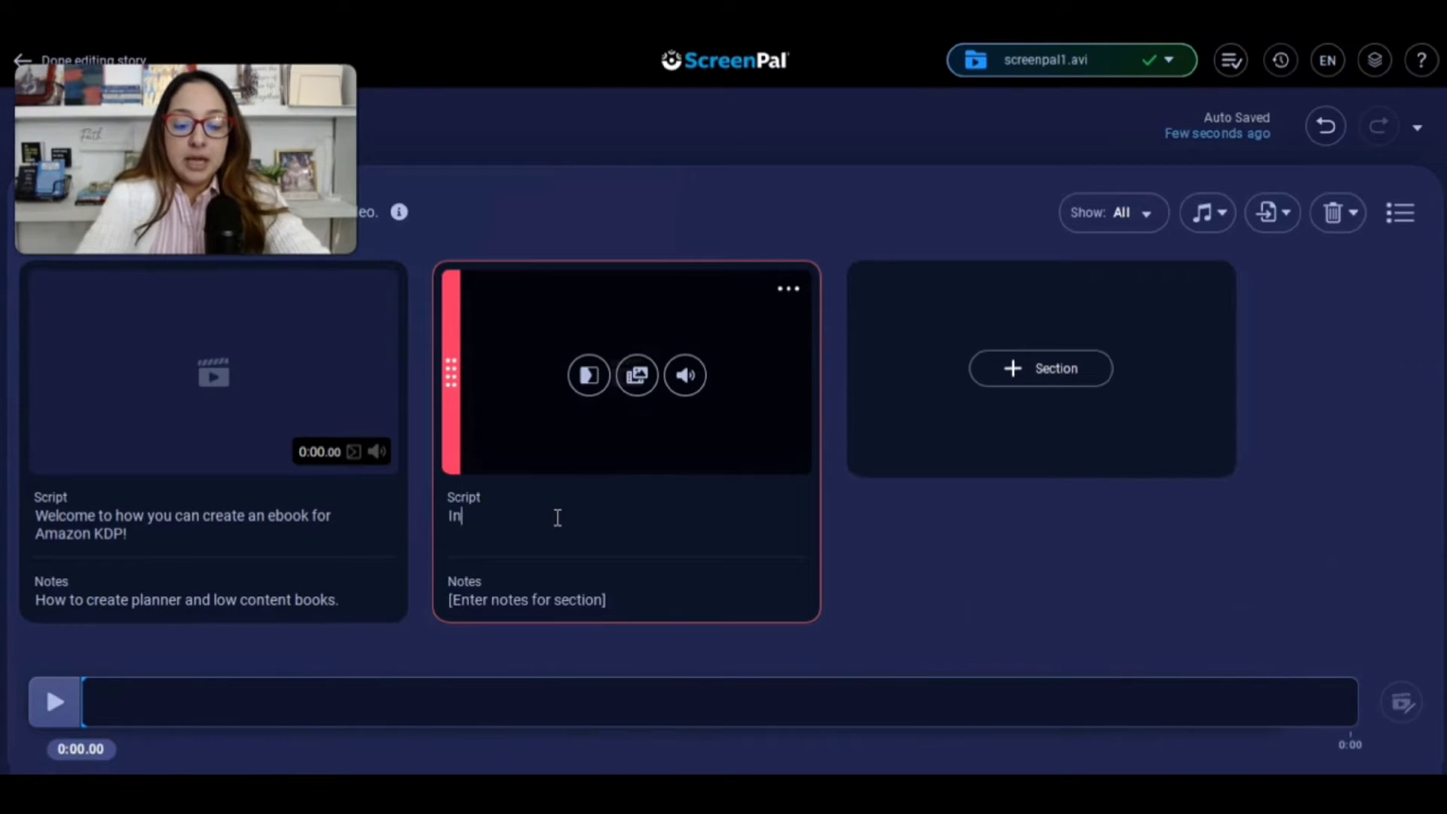
pyautogui.write(' this le')
pyautogui.press('BackSpace')
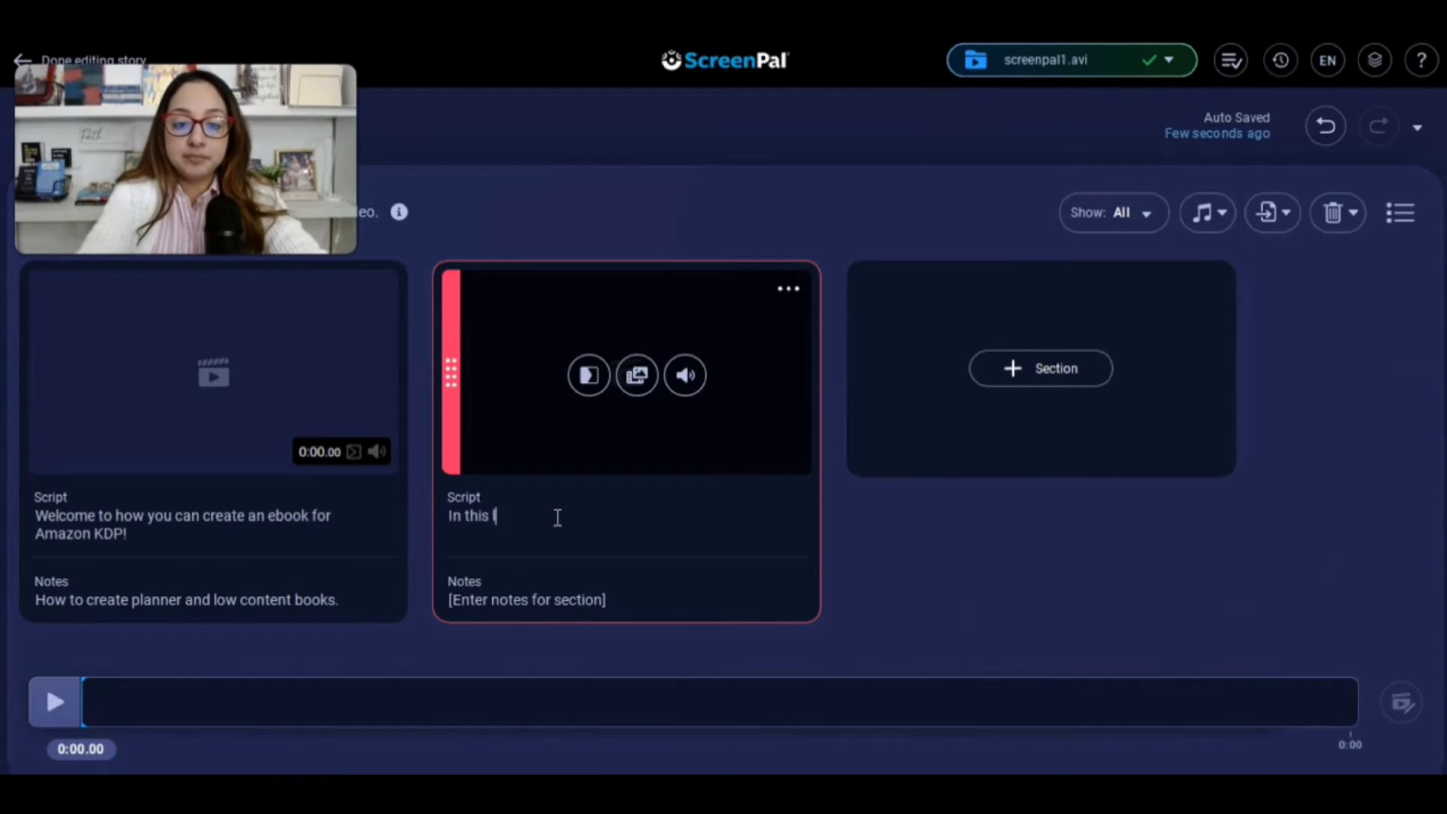
pyautogui.write('lesson you will ')
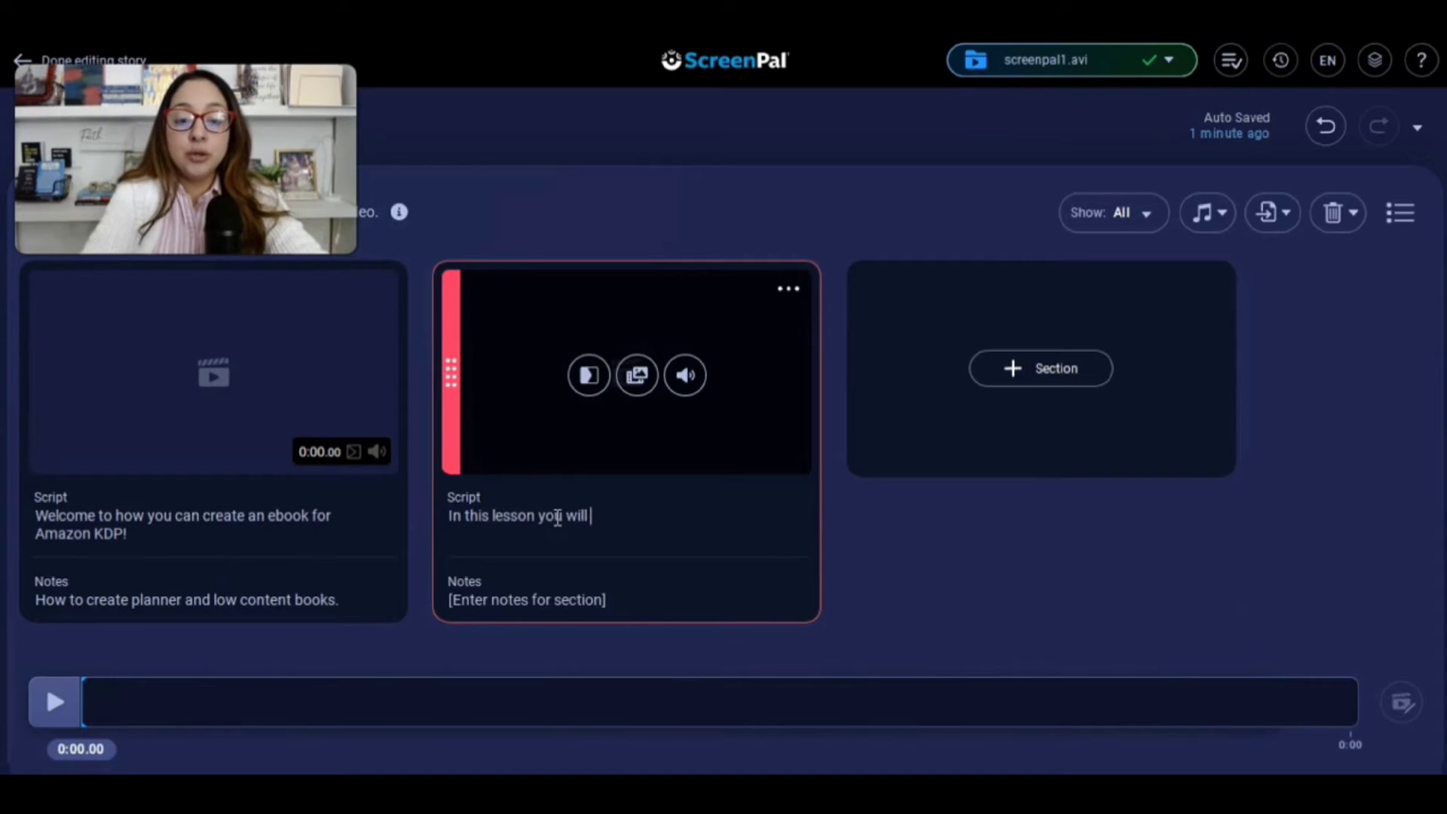
pyautogui.write('learn how to use CAnva')
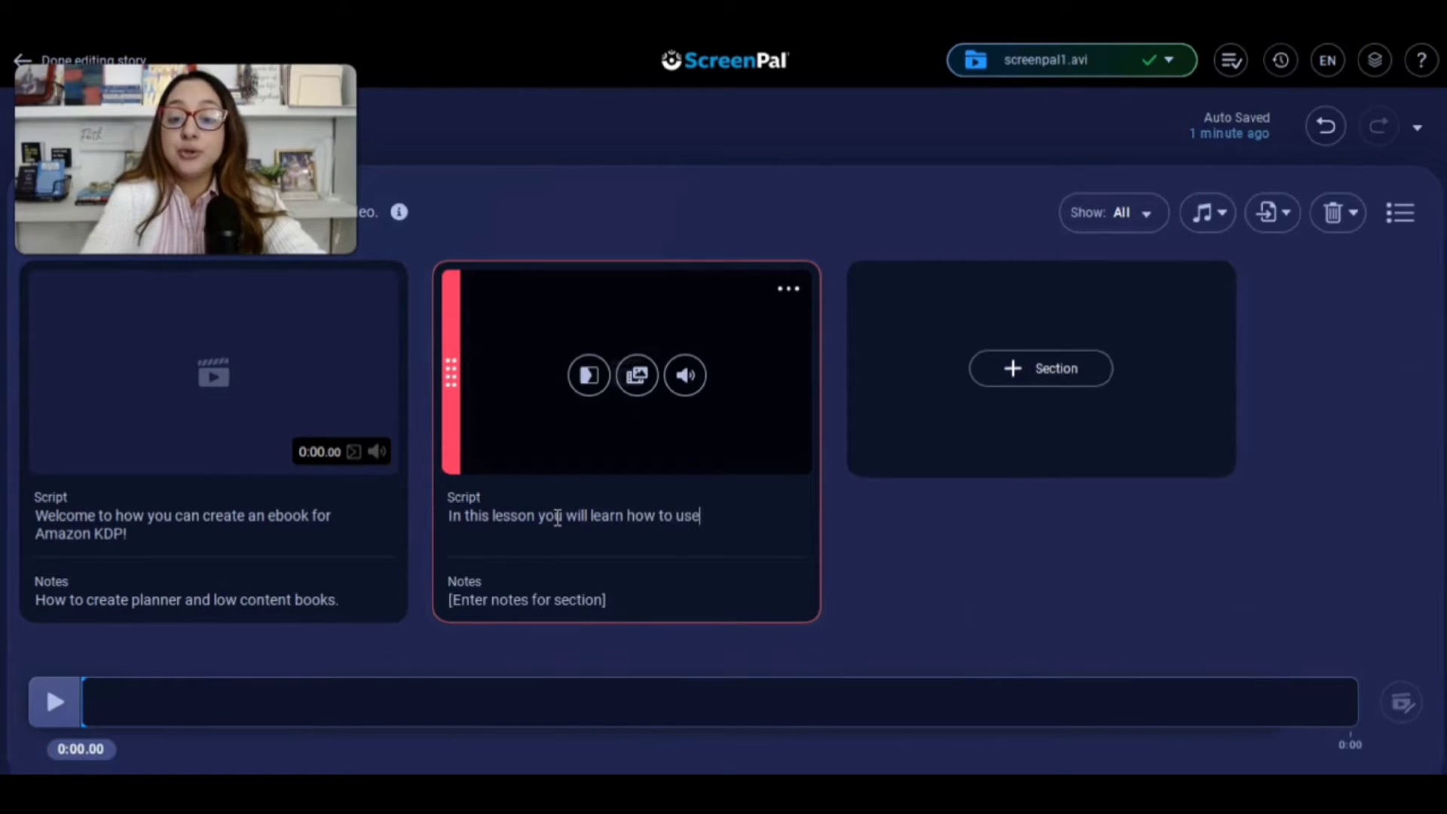
pyautogui.press('BackSpace')
pyautogui.press('BackSpace')
pyautogui.press('BackSpace')
pyautogui.write('an')
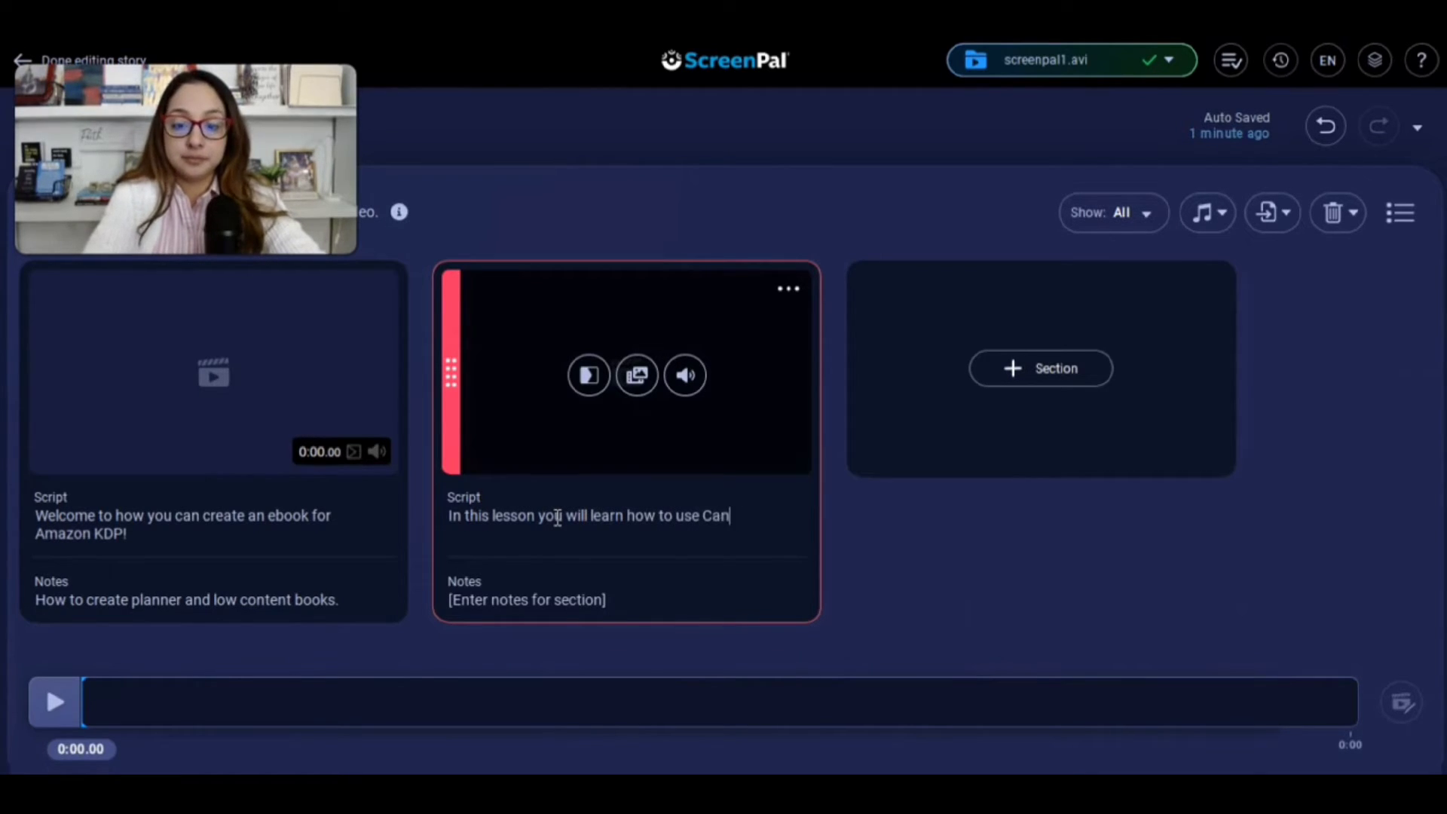
pyautogui.write('va to creat')
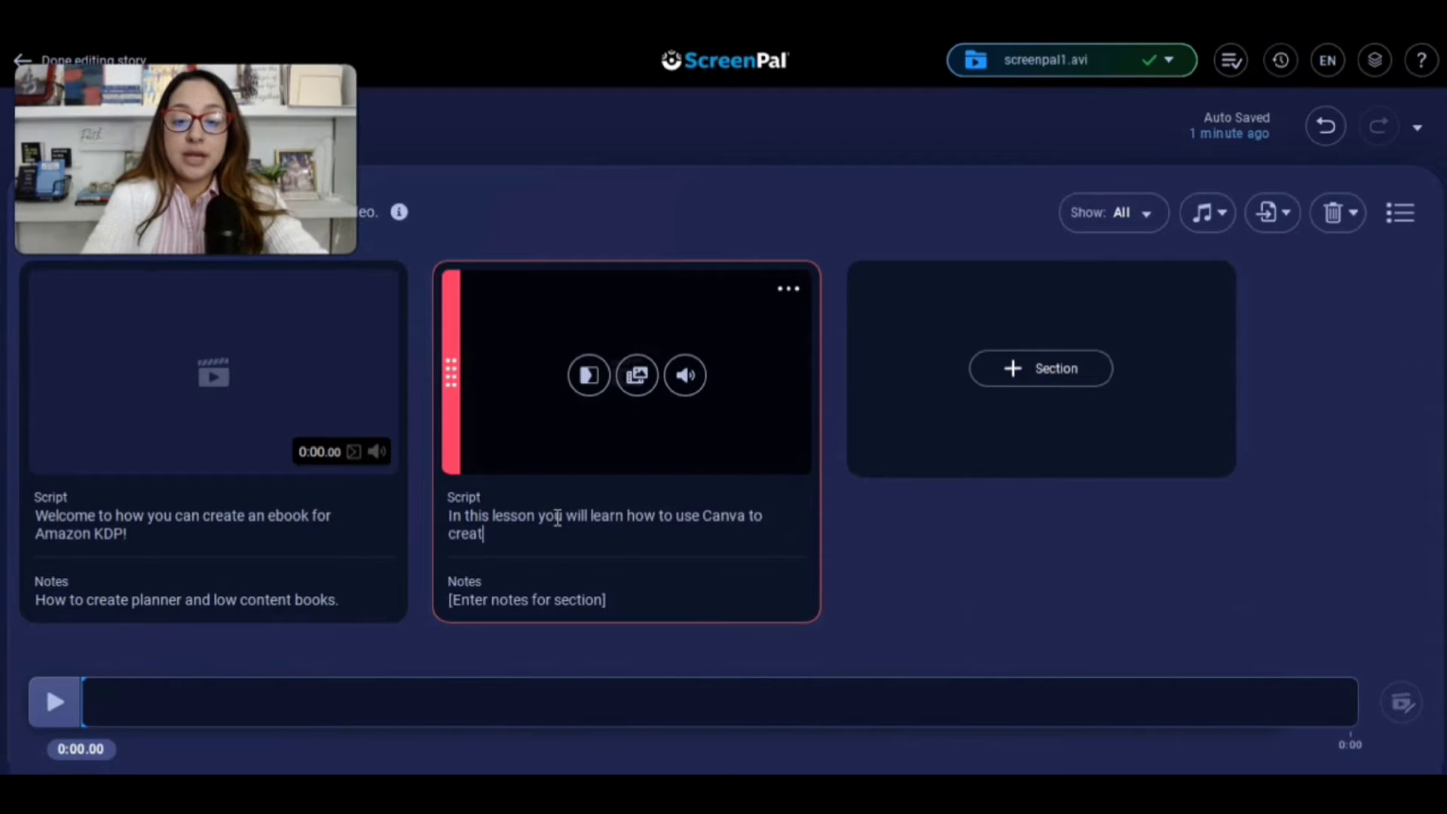
pyautogui.write('e an')
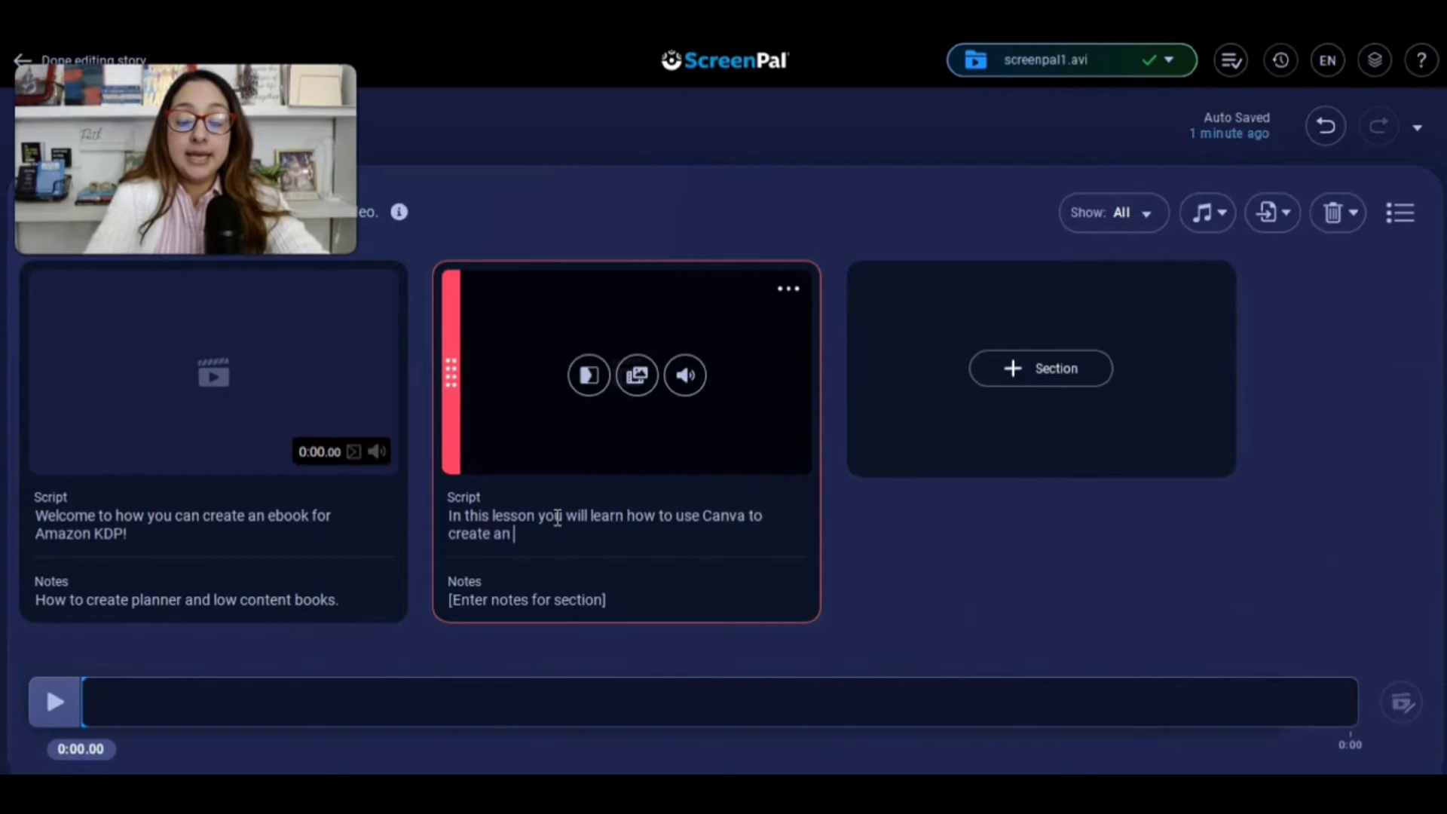
# - Replace "create an" at the end of the second section's script with "design the interior pages for your ebook."
pyautogui.press('BackSpace')
pyautogui.press('BackSpace')
pyautogui.press('BackSpace')
pyautogui.press('BackSpace')
pyautogui.press('BackSpace')
pyautogui.press('BackSpace')
pyautogui.press('BackSpace')
pyautogui.press('BackSpace')
pyautogui.press('BackSpace')
pyautogui.press('BackSpace')
pyautogui.write('desi')
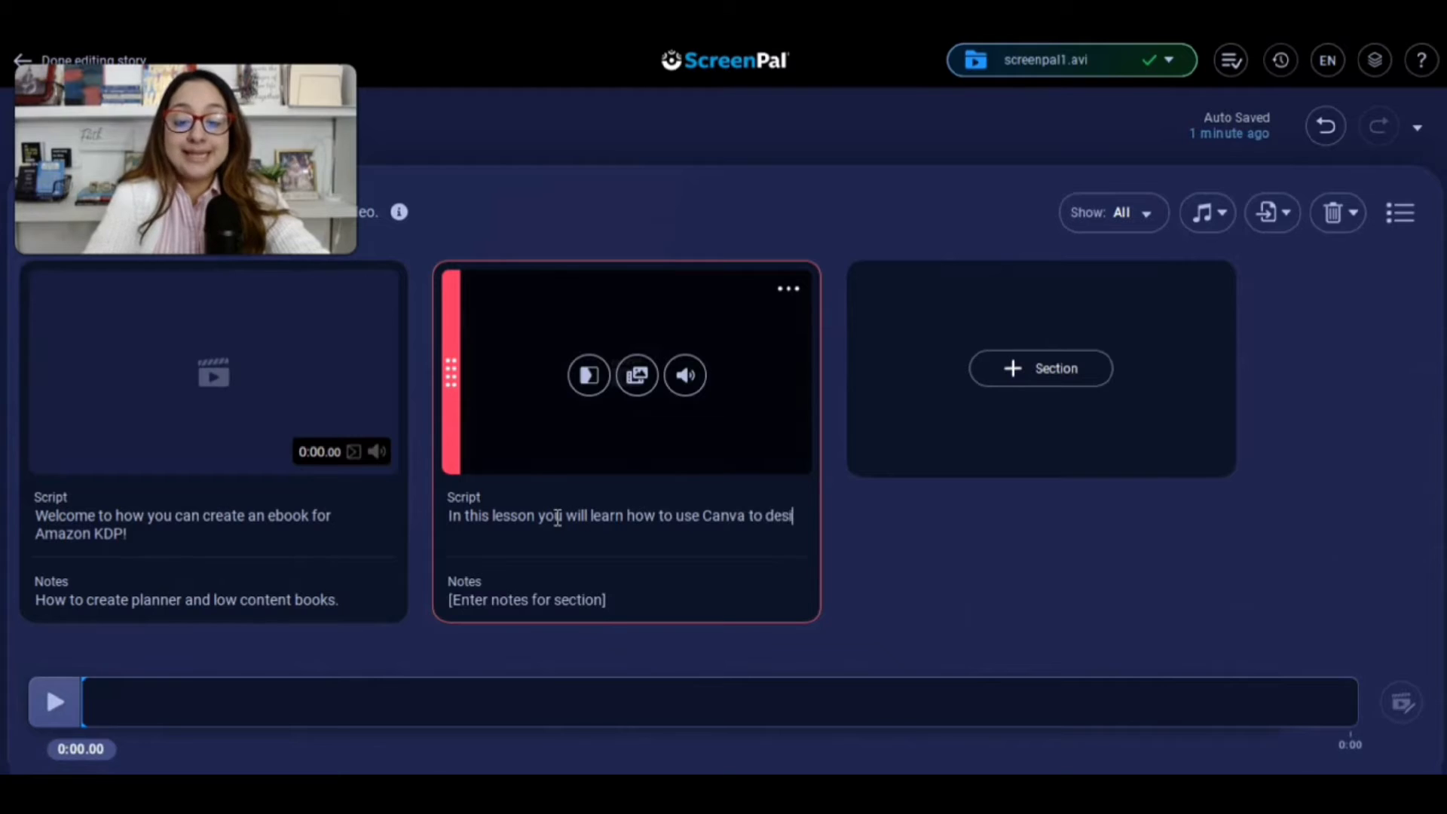
pyautogui.write('gn the inter')
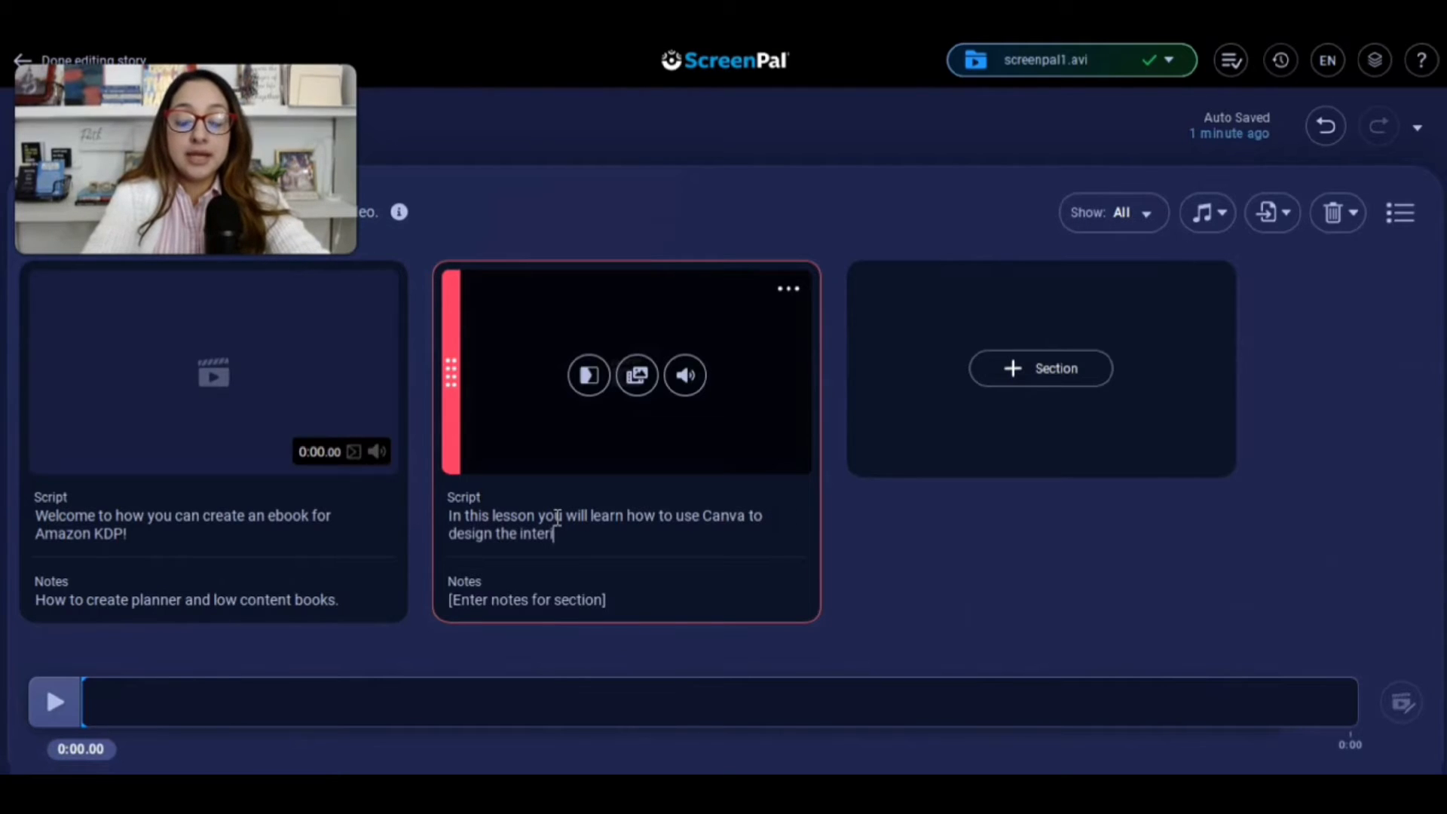
pyautogui.write('ior pag')
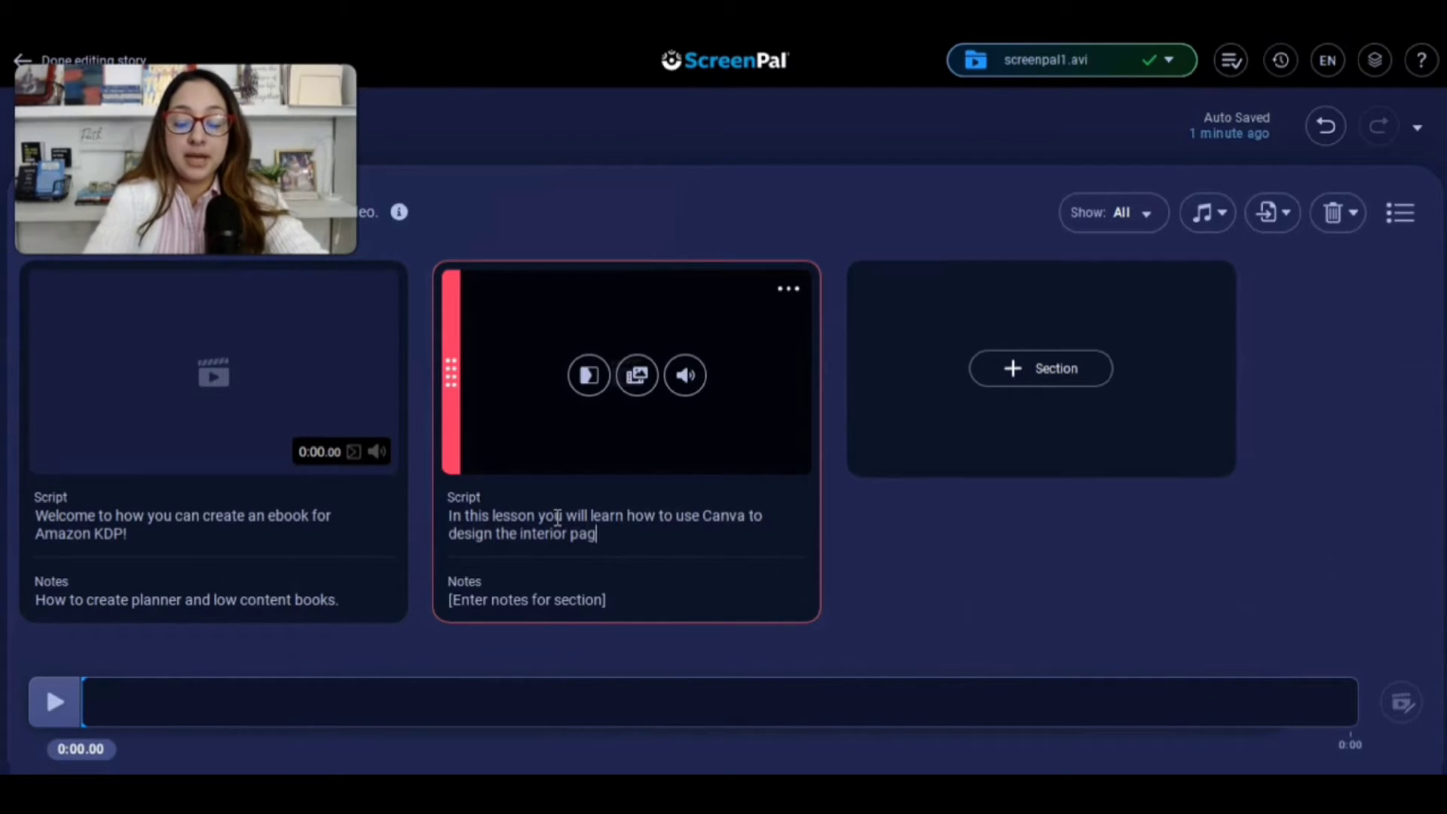
pyautogui.write('es for your ebook. LEt')
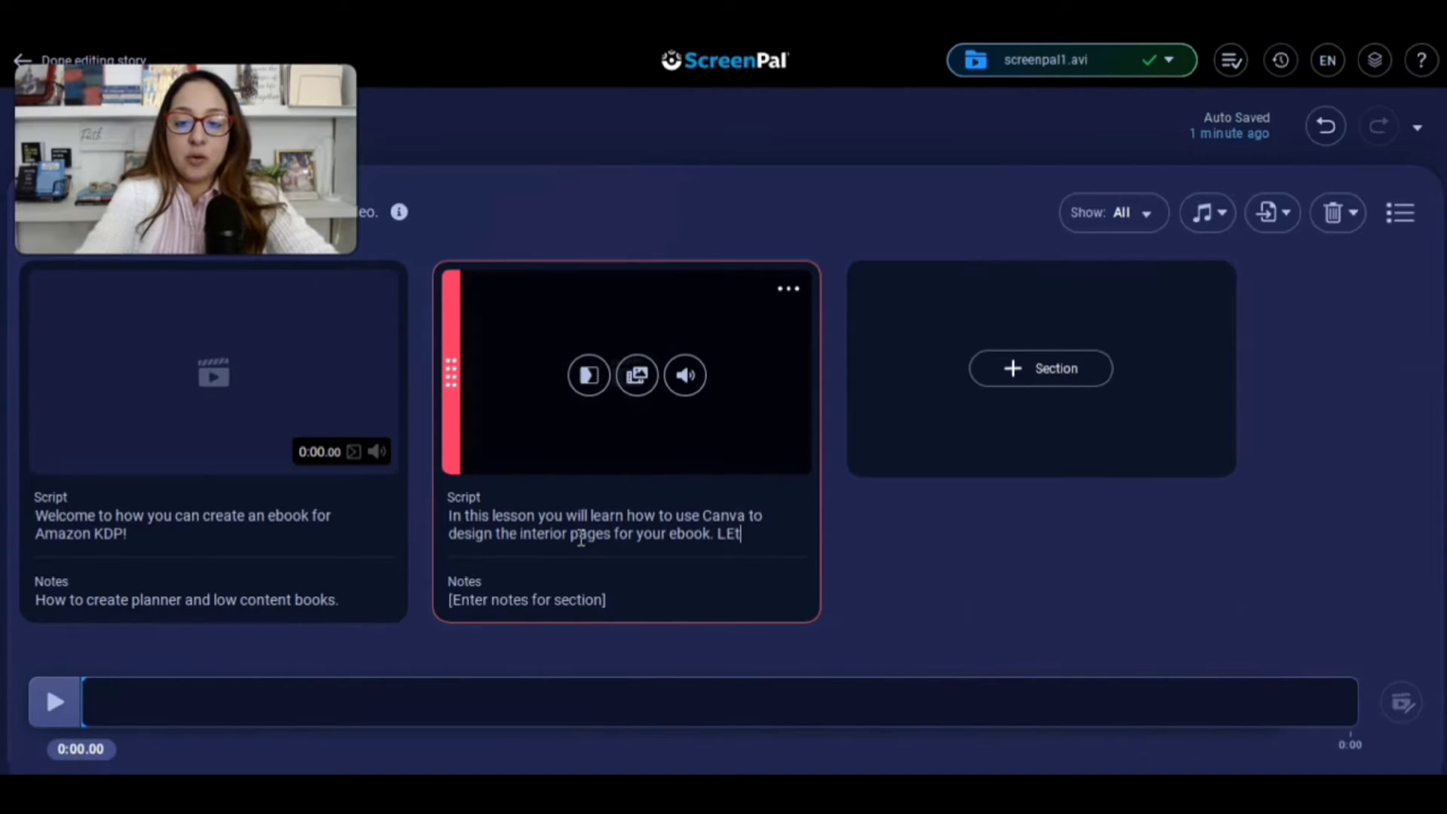
# - Replace the trailing "LEt" in the second section's script with a separate paragraph reading "Let's begin!"
pyautogui.press('BackSpace')
pyautogui.press('BackSpace')
pyautogui.press('BackSpace')
pyautogui.press('BackSpace')
pyautogui.press('Return')
pyautogui.press('Return')
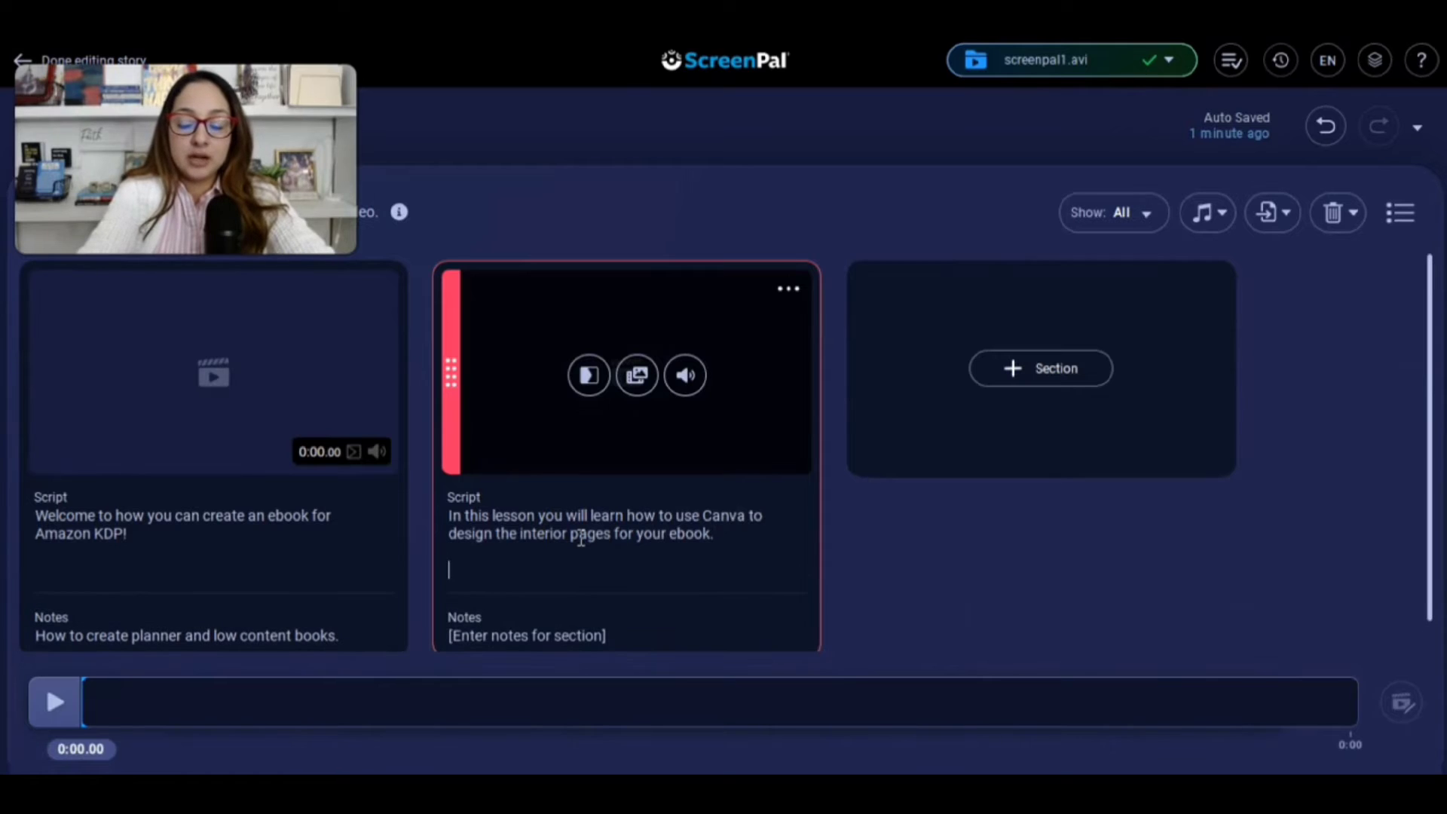
pyautogui.write("Let's b")
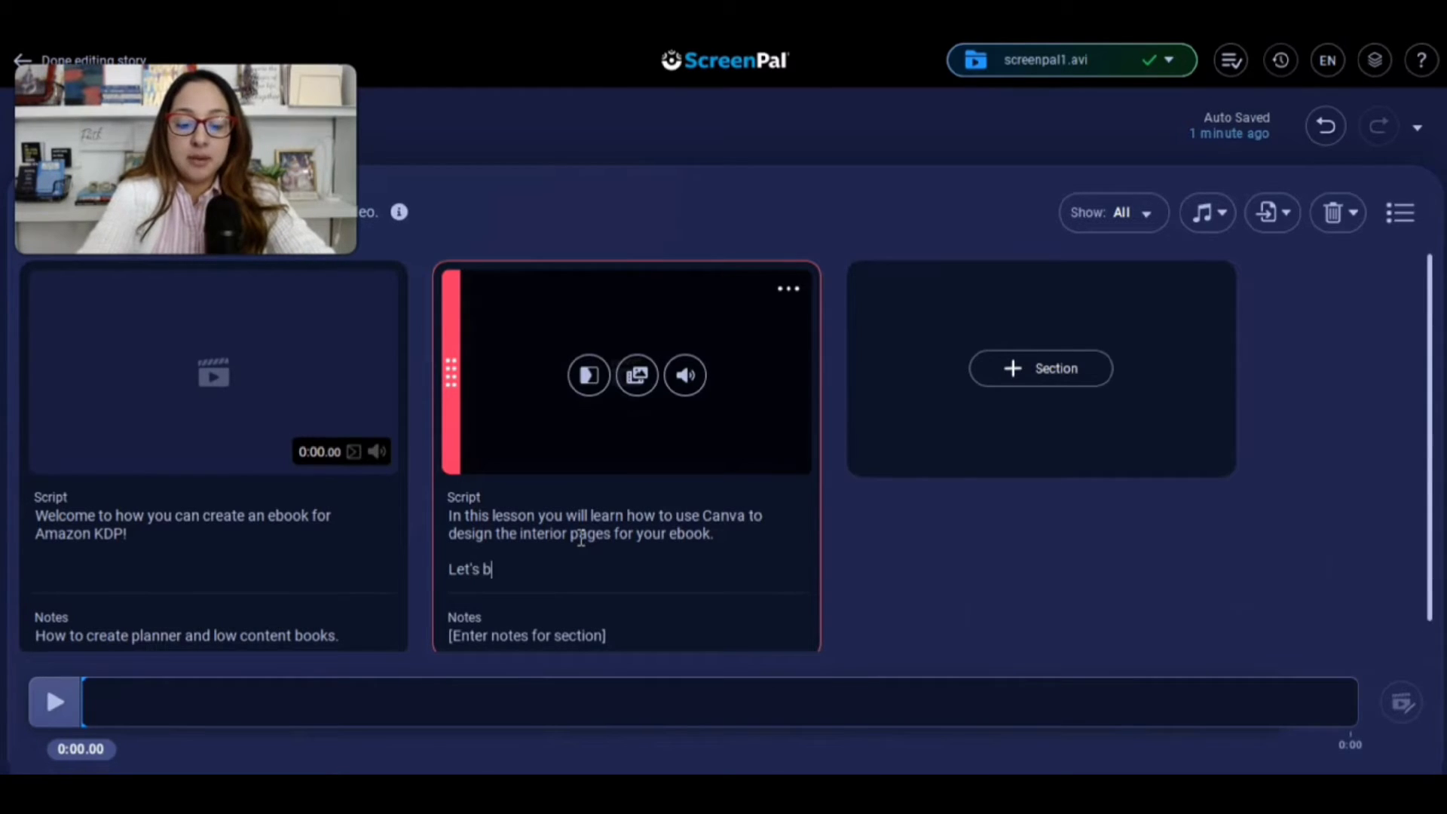
pyautogui.write('egin!')
pyautogui.press('Return')
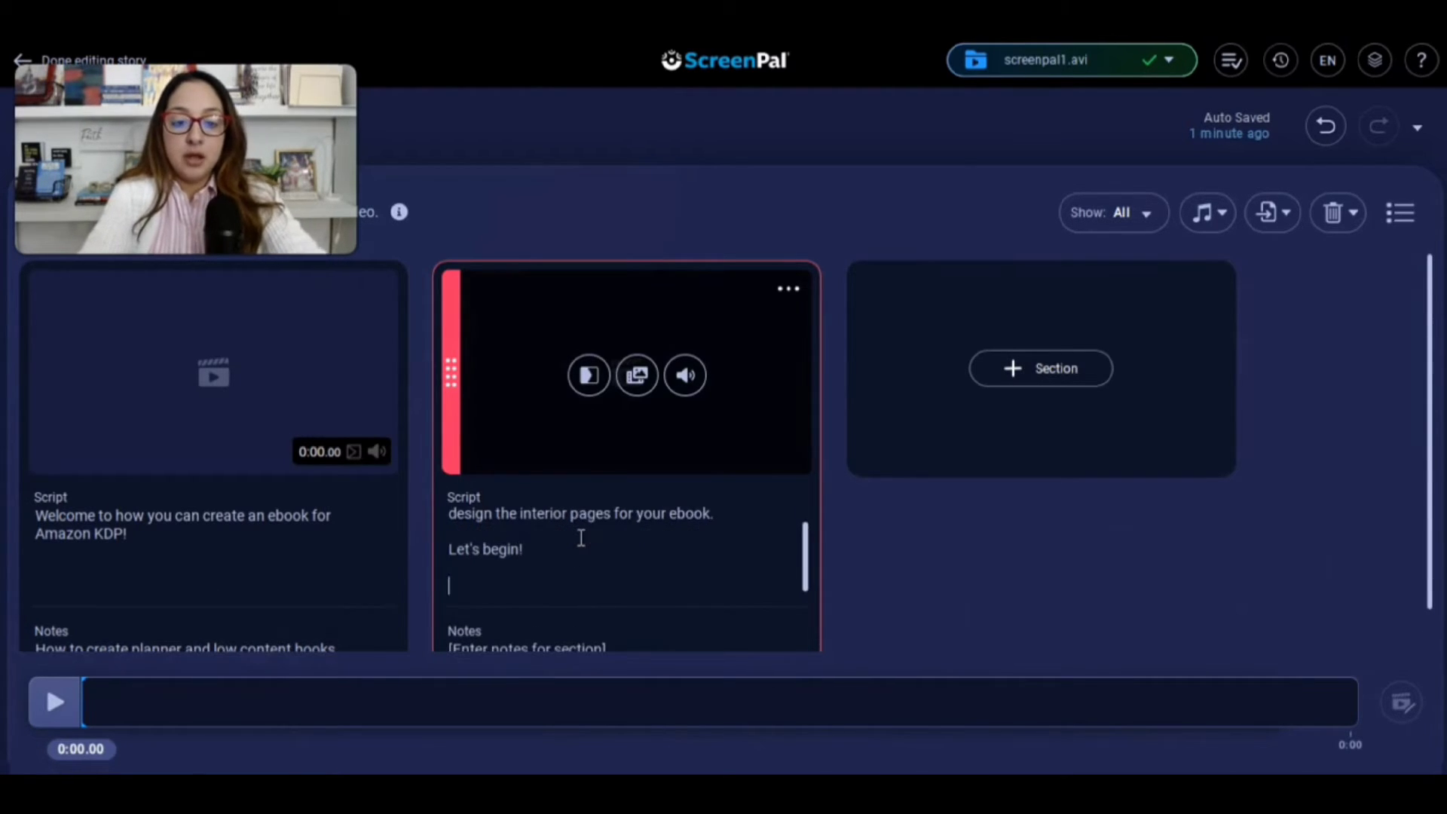
# - Start a new paragraph in the second section's script with "The first thing you're going to do is"
pyautogui.write('The first thing you ')
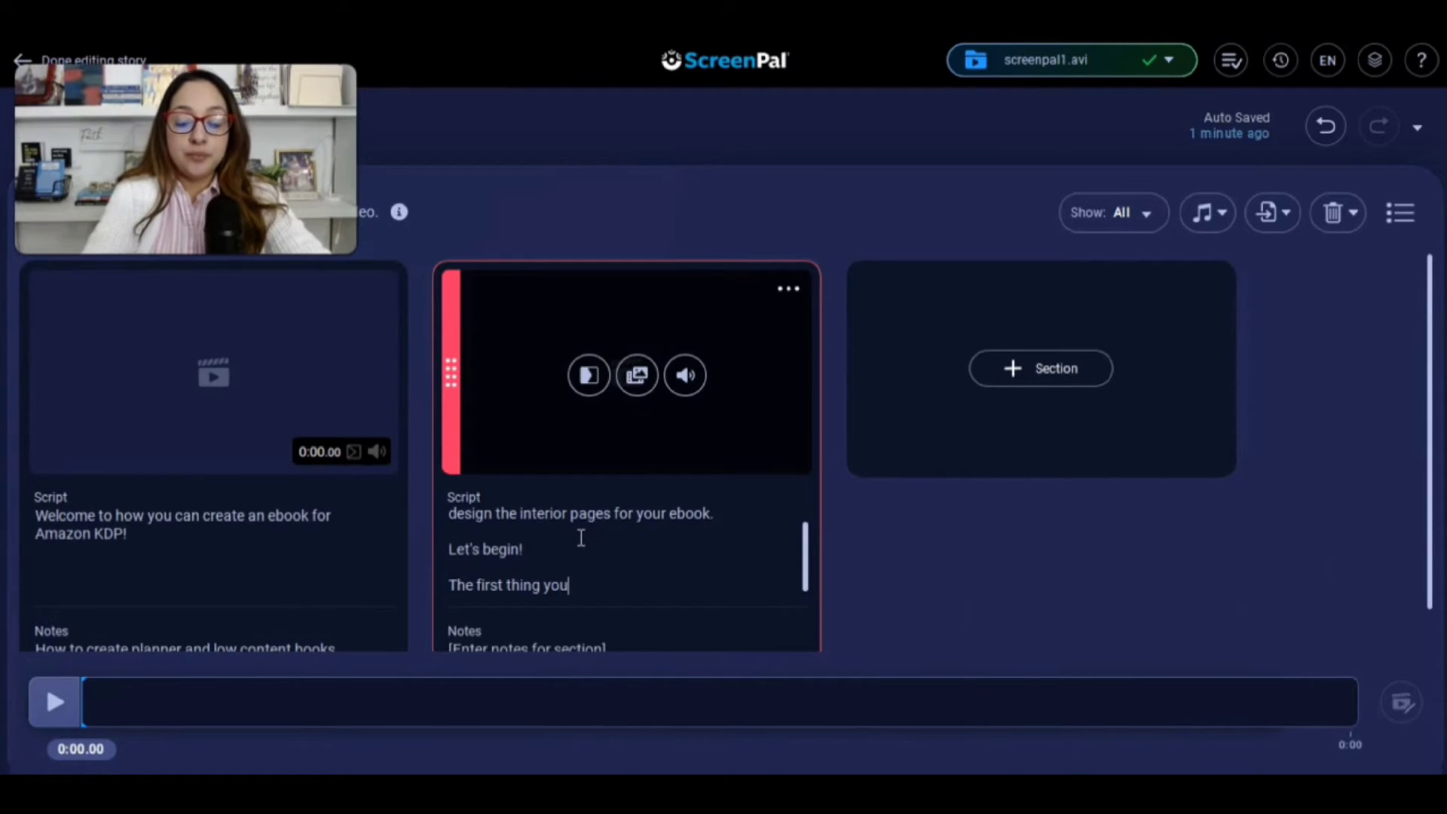
pyautogui.write("'re going to t")
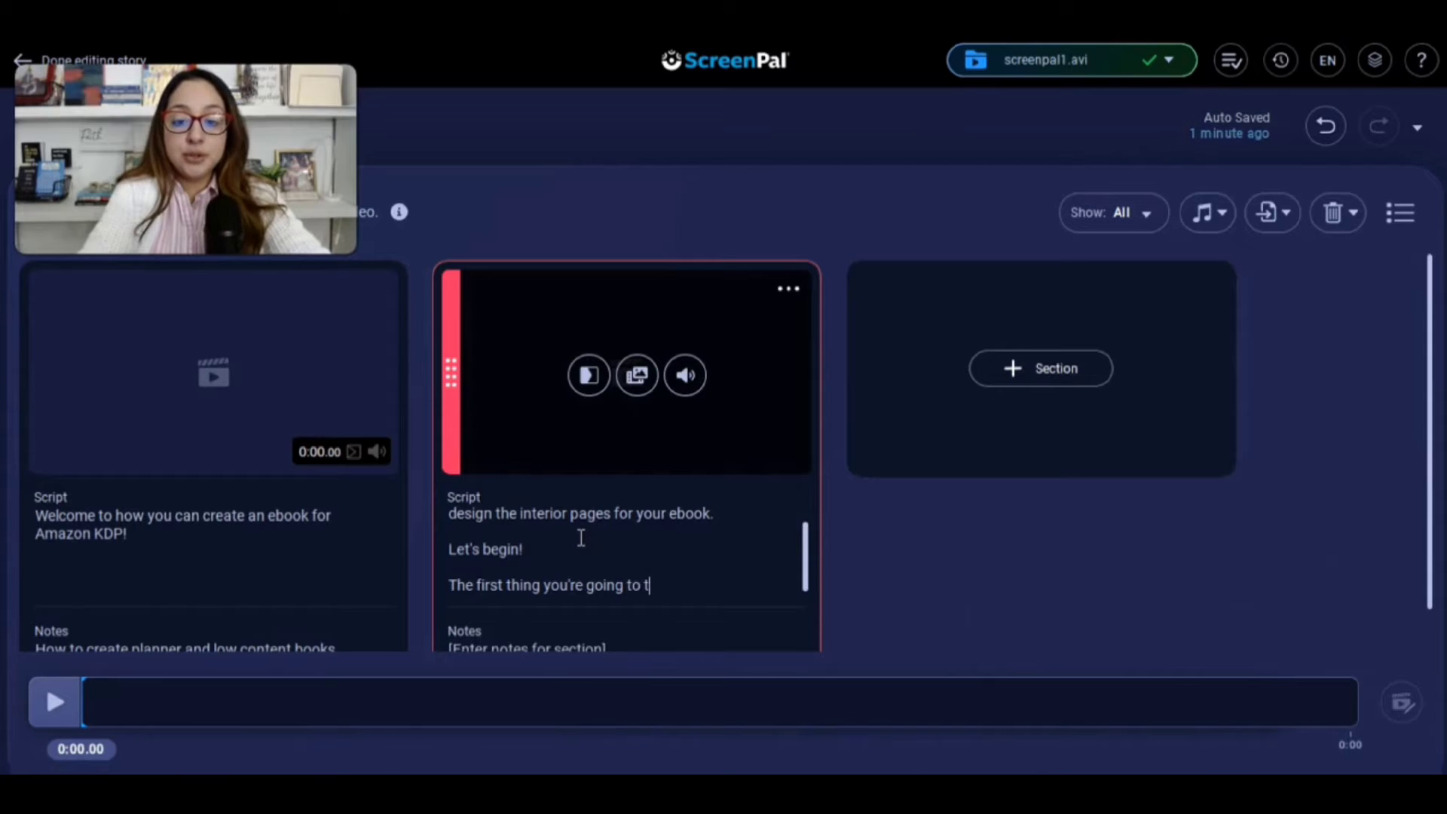
pyautogui.press('BackSpace')
pyautogui.write('do is ')
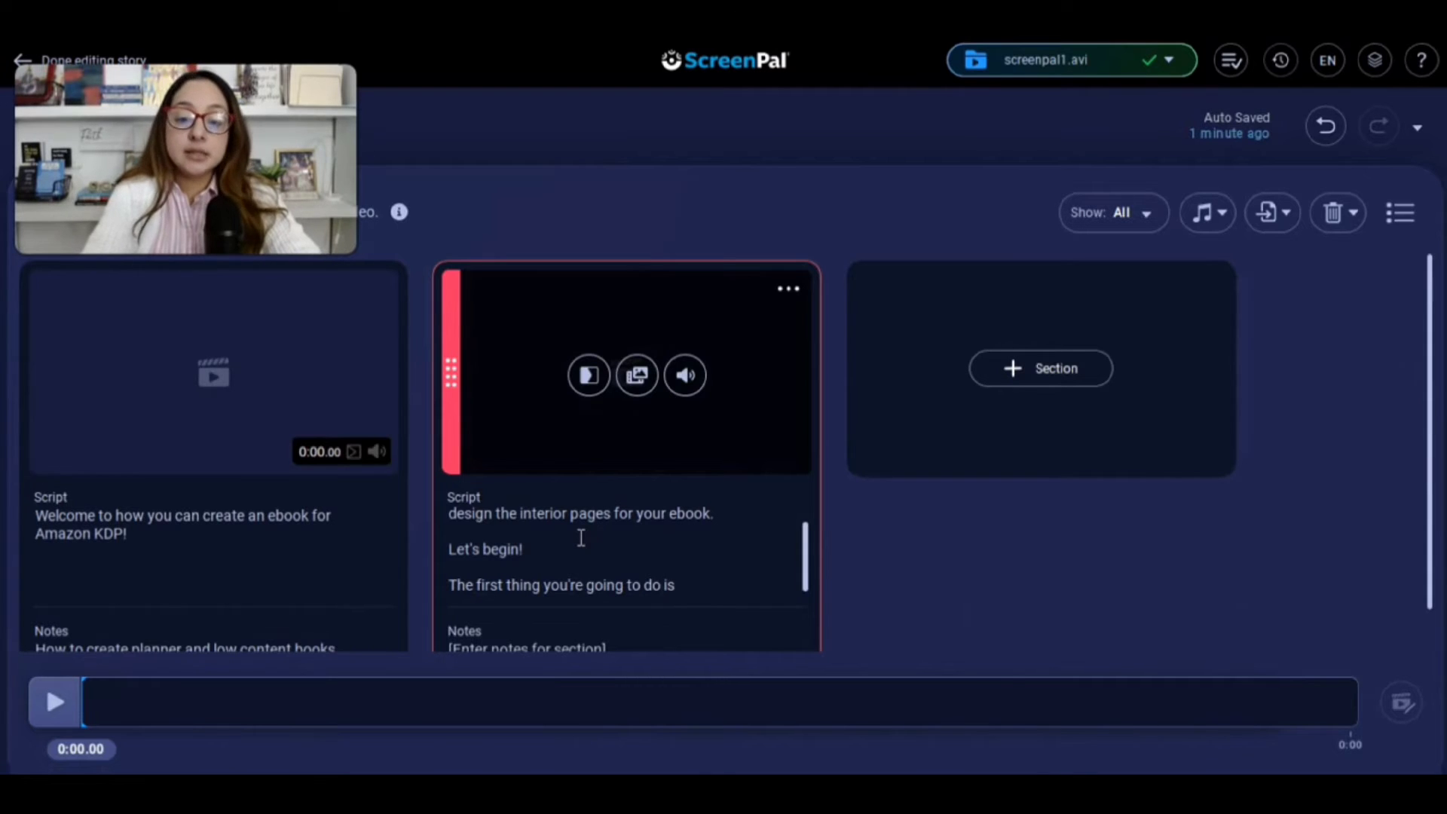
# - Complete the paragraph's opening sentence with "create a design on Canva with customized dimensions."
pyautogui.write('o')
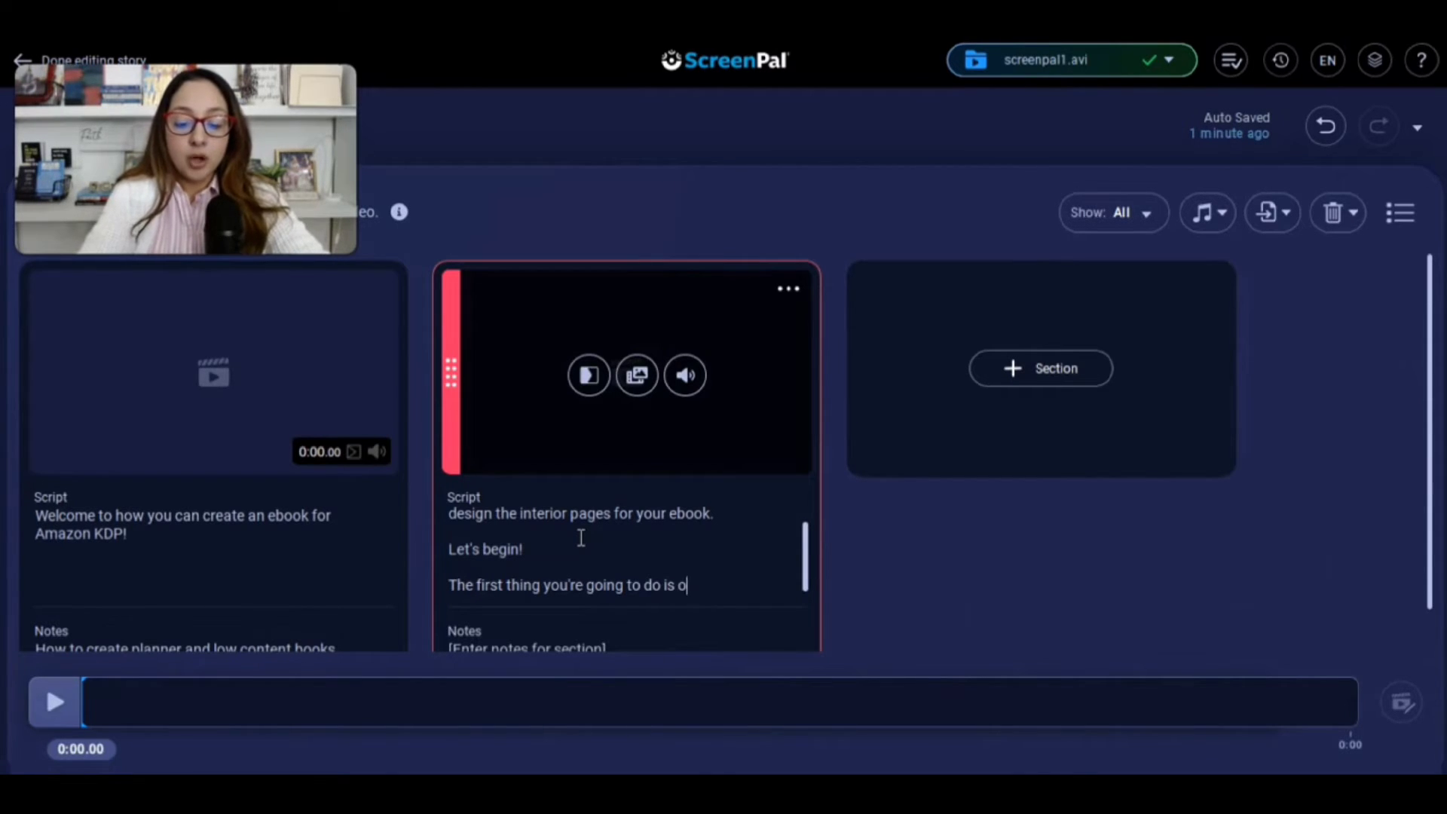
pyautogui.write('pen')
pyautogui.press('BackSpace')
pyautogui.press('BackSpace')
pyautogui.press('BackSpace')
pyautogui.press('BackSpace')
pyautogui.write('creat')
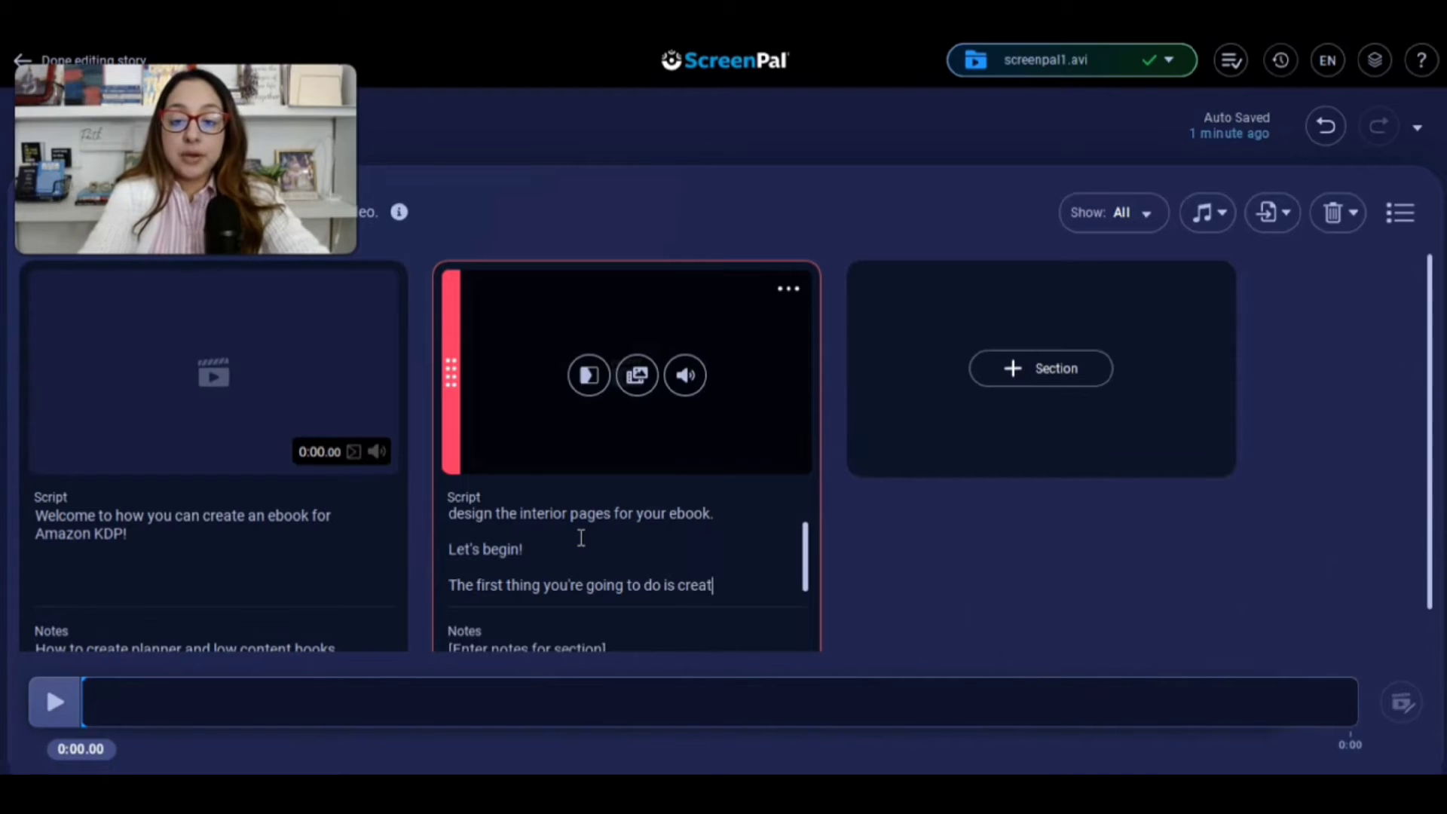
pyautogui.write('e a design on ')
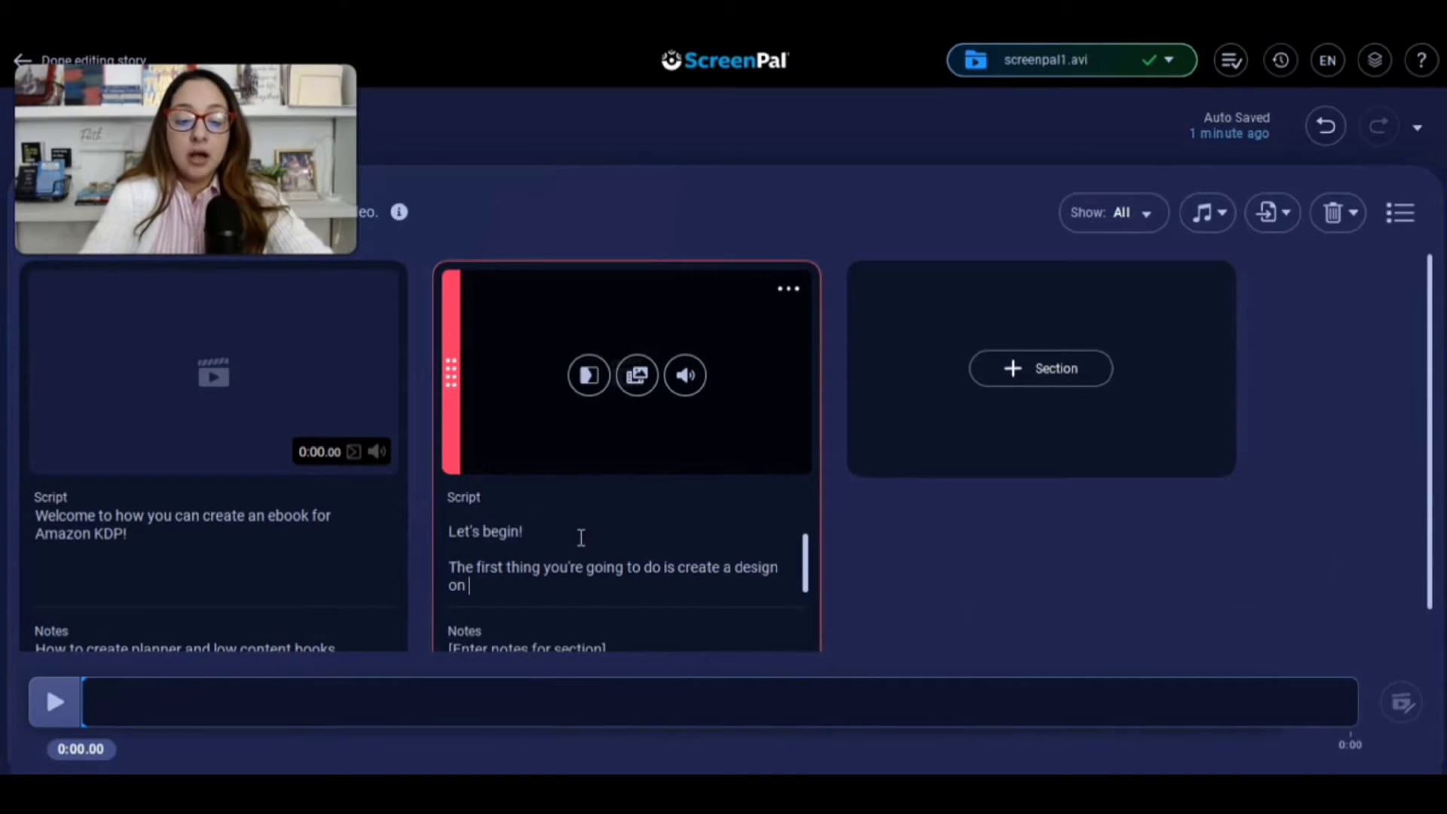
pyautogui.write('Canva wi')
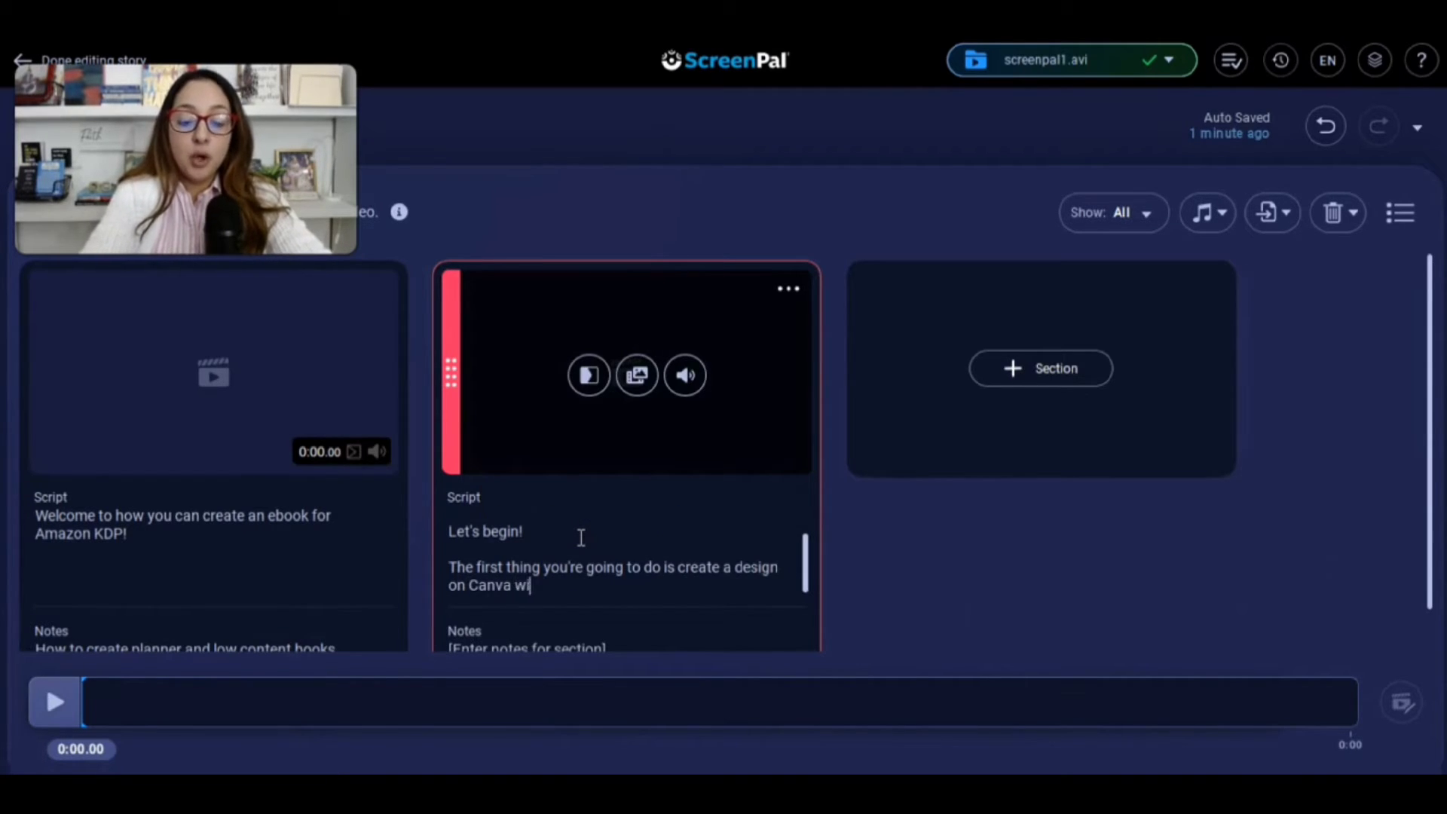
pyautogui.write('th customized')
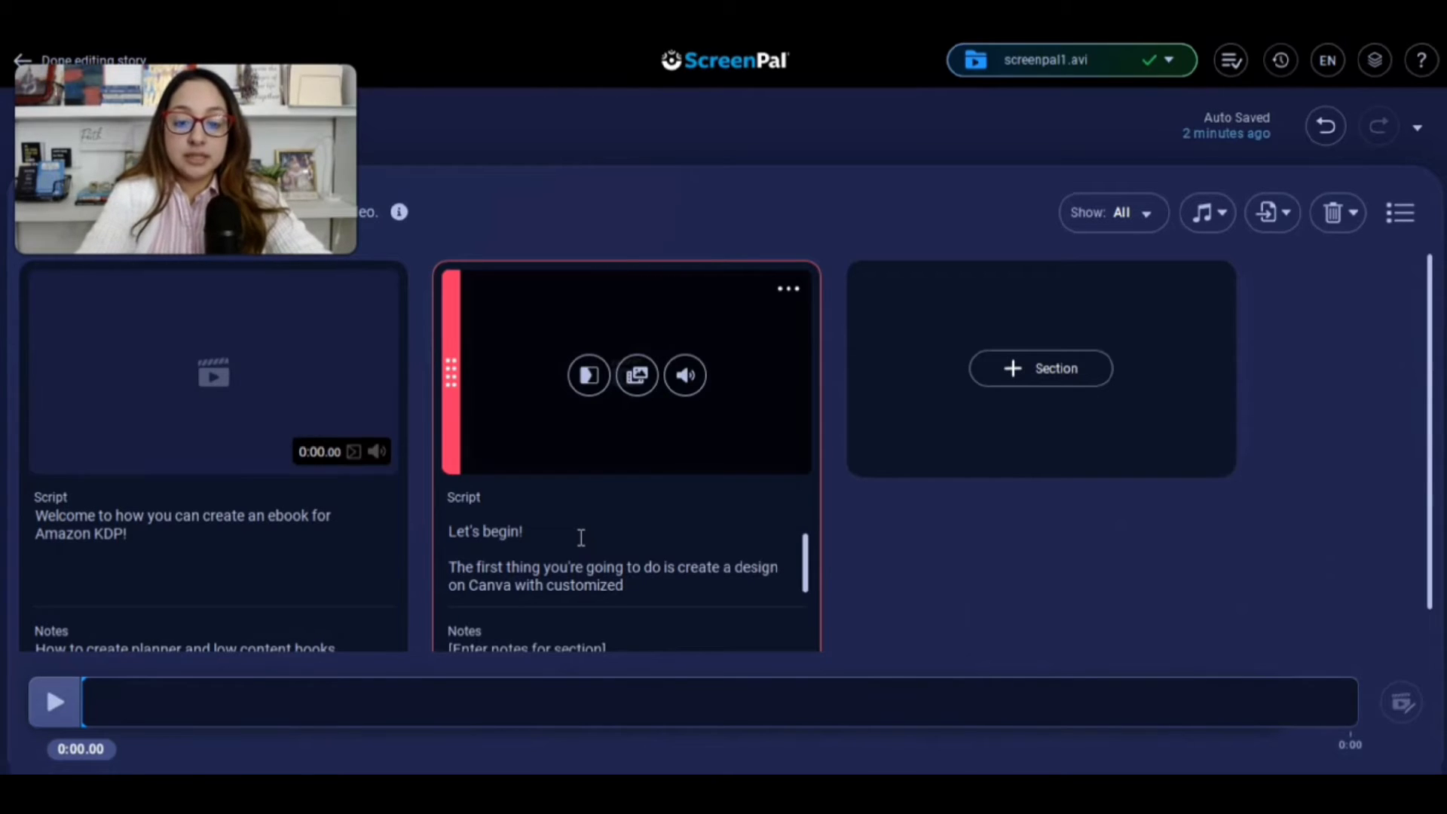
pyautogui.write('dimen')
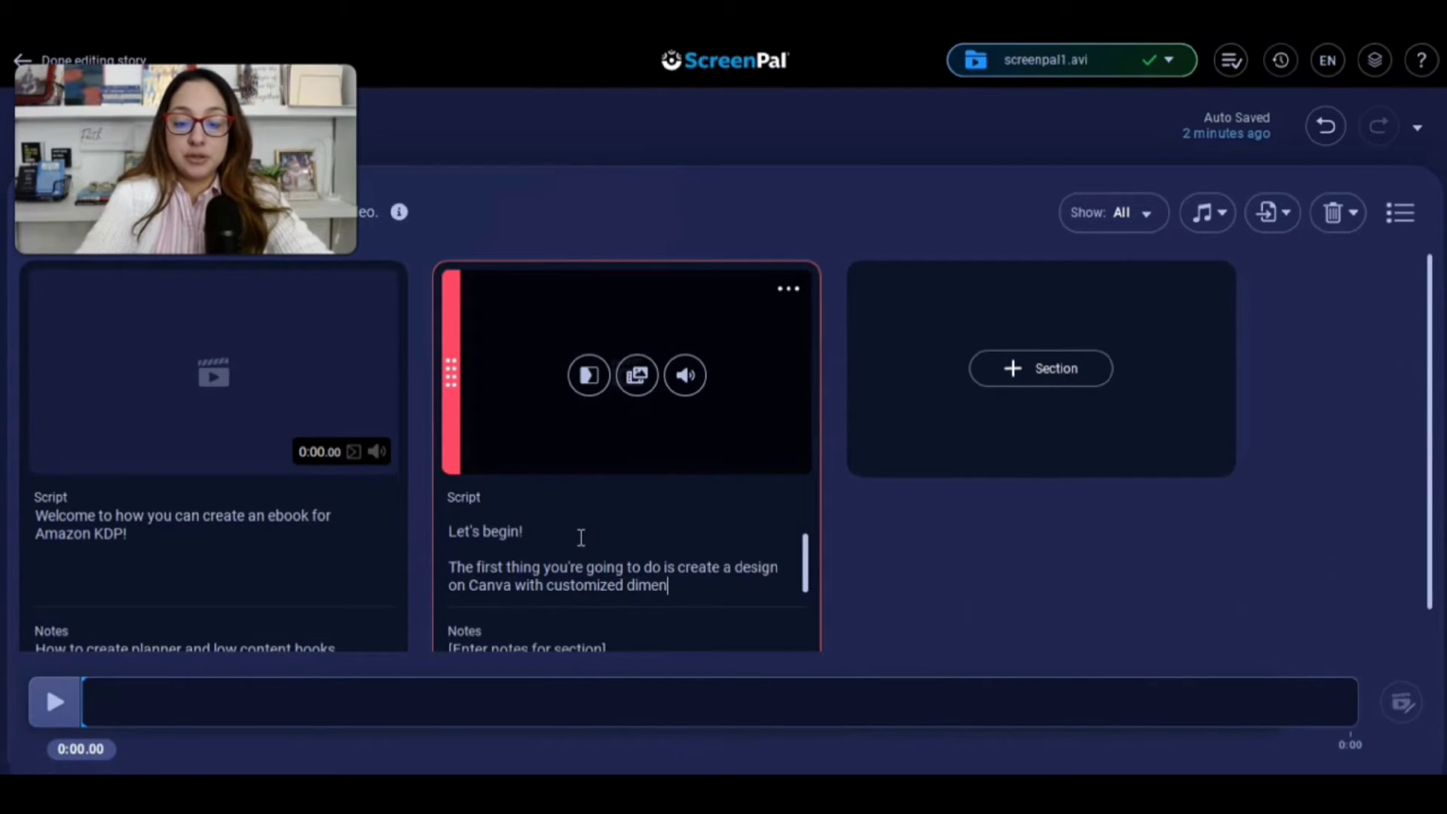
pyautogui.write('sions. ')
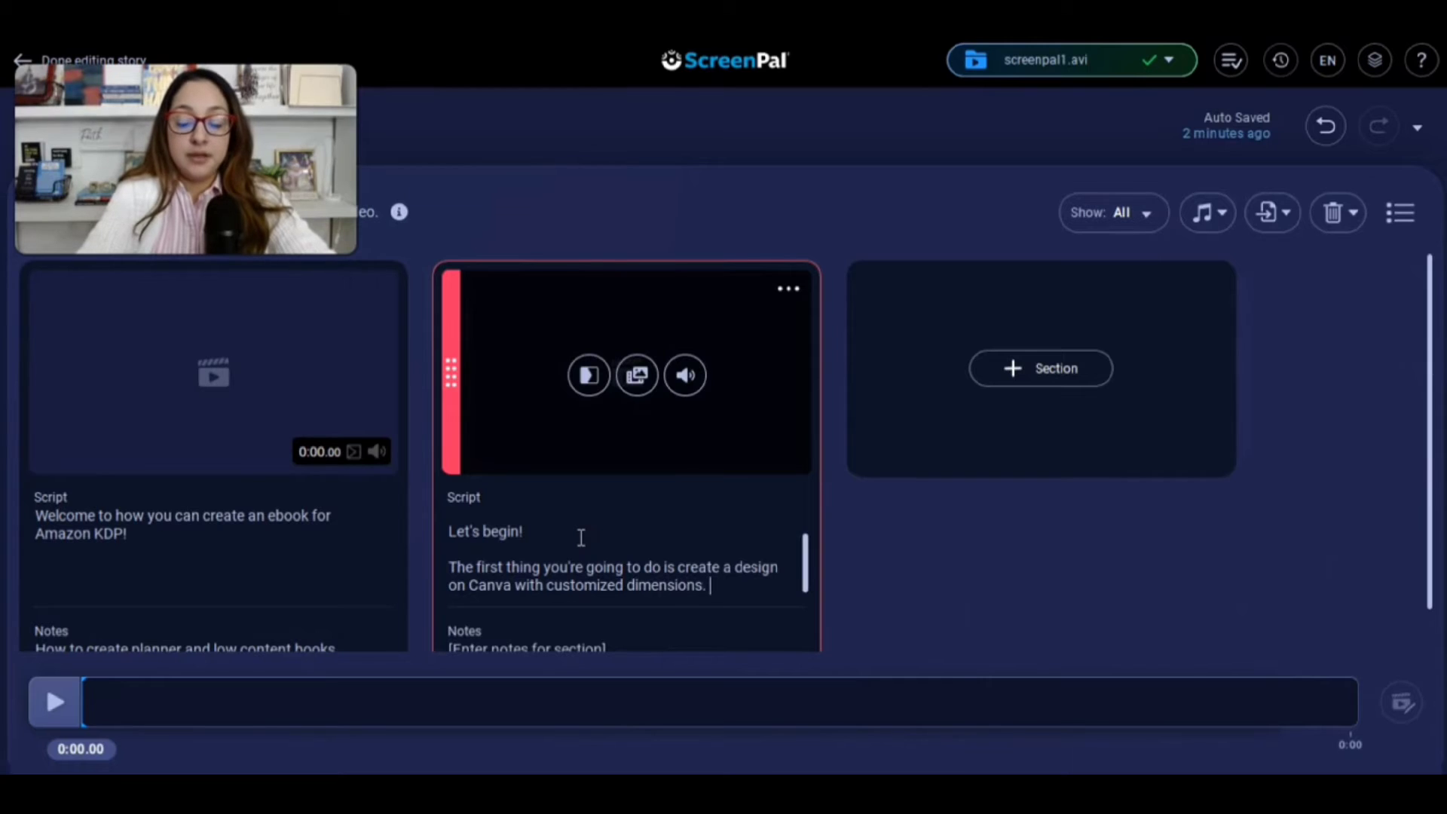
# - Add the sentence "THe dimensions will be 5x8." to the second section's script and look over the text
pyautogui.write('THe dimension')
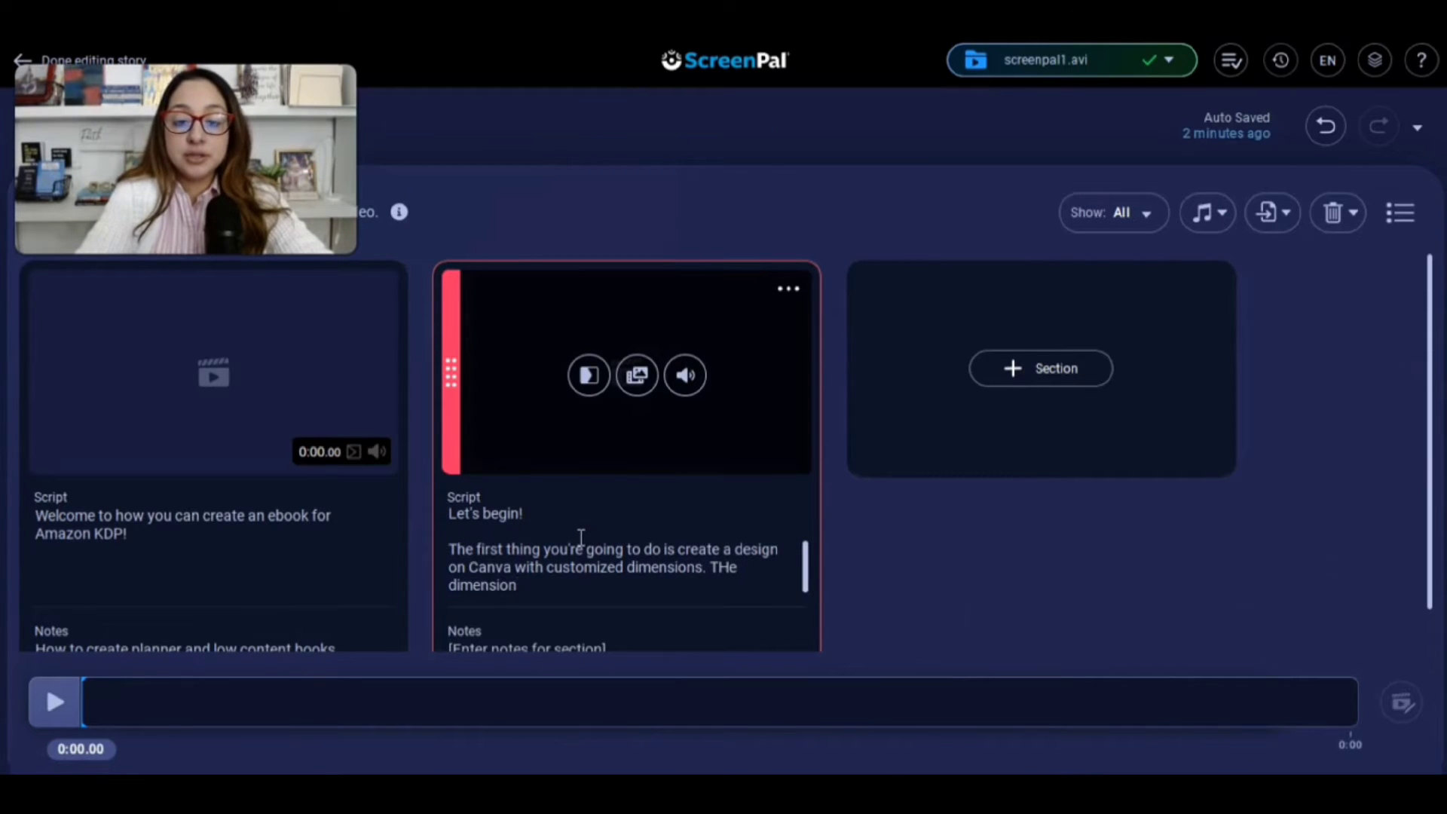
pyautogui.write('s will be 5x8.')
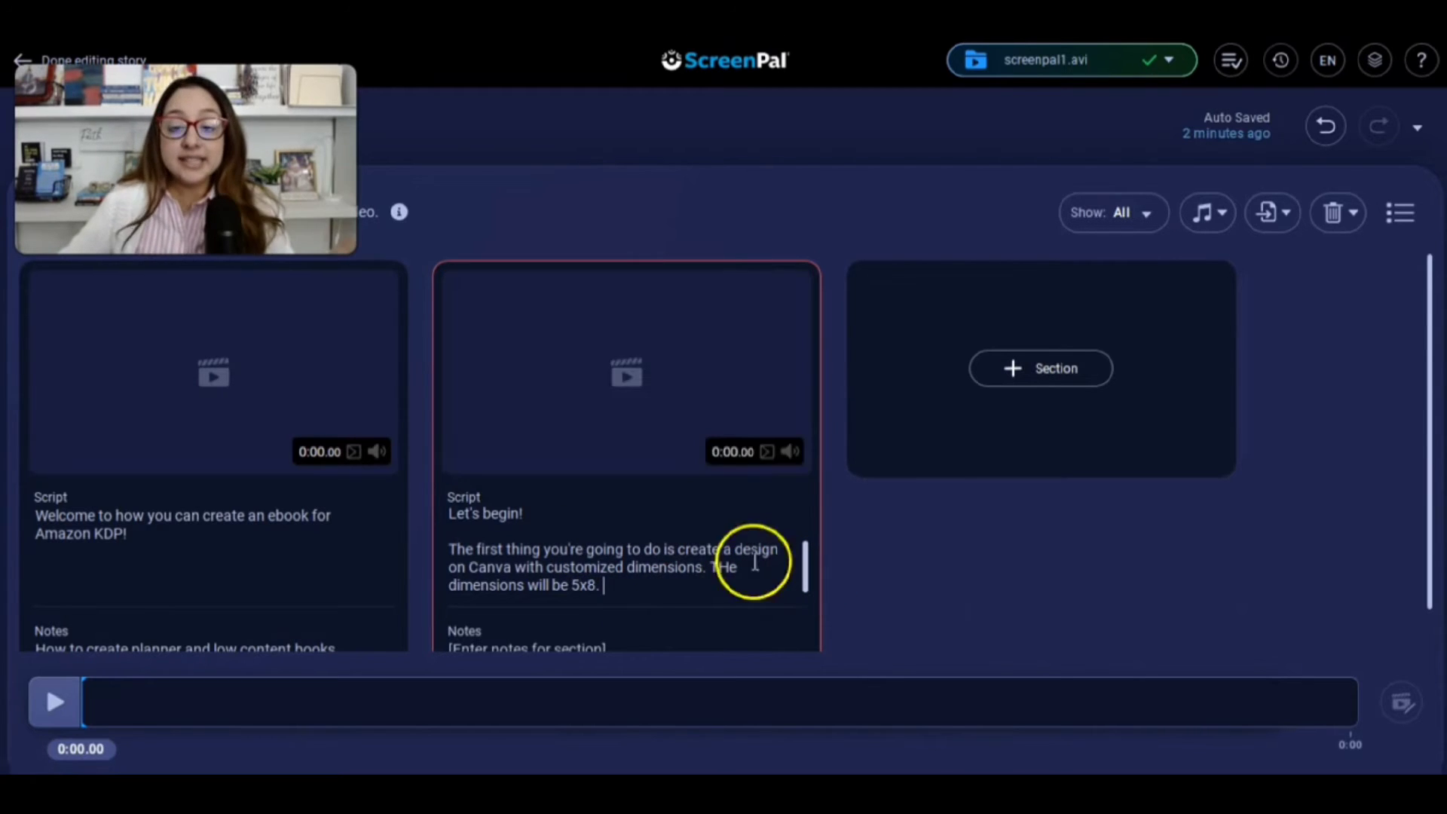
pyautogui.scroll(1, 720, 576)
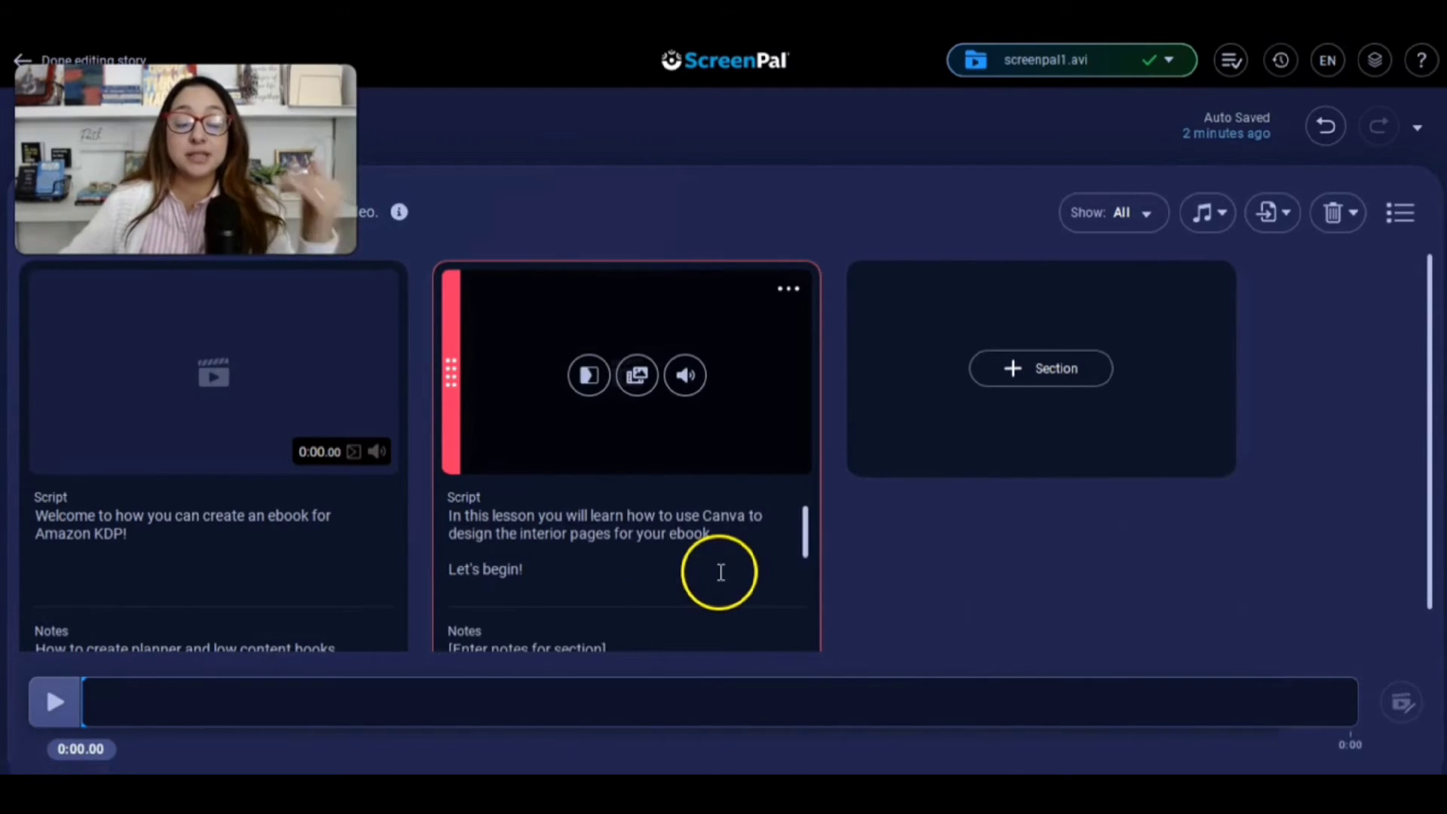
pyautogui.scroll(-2, 719, 575)
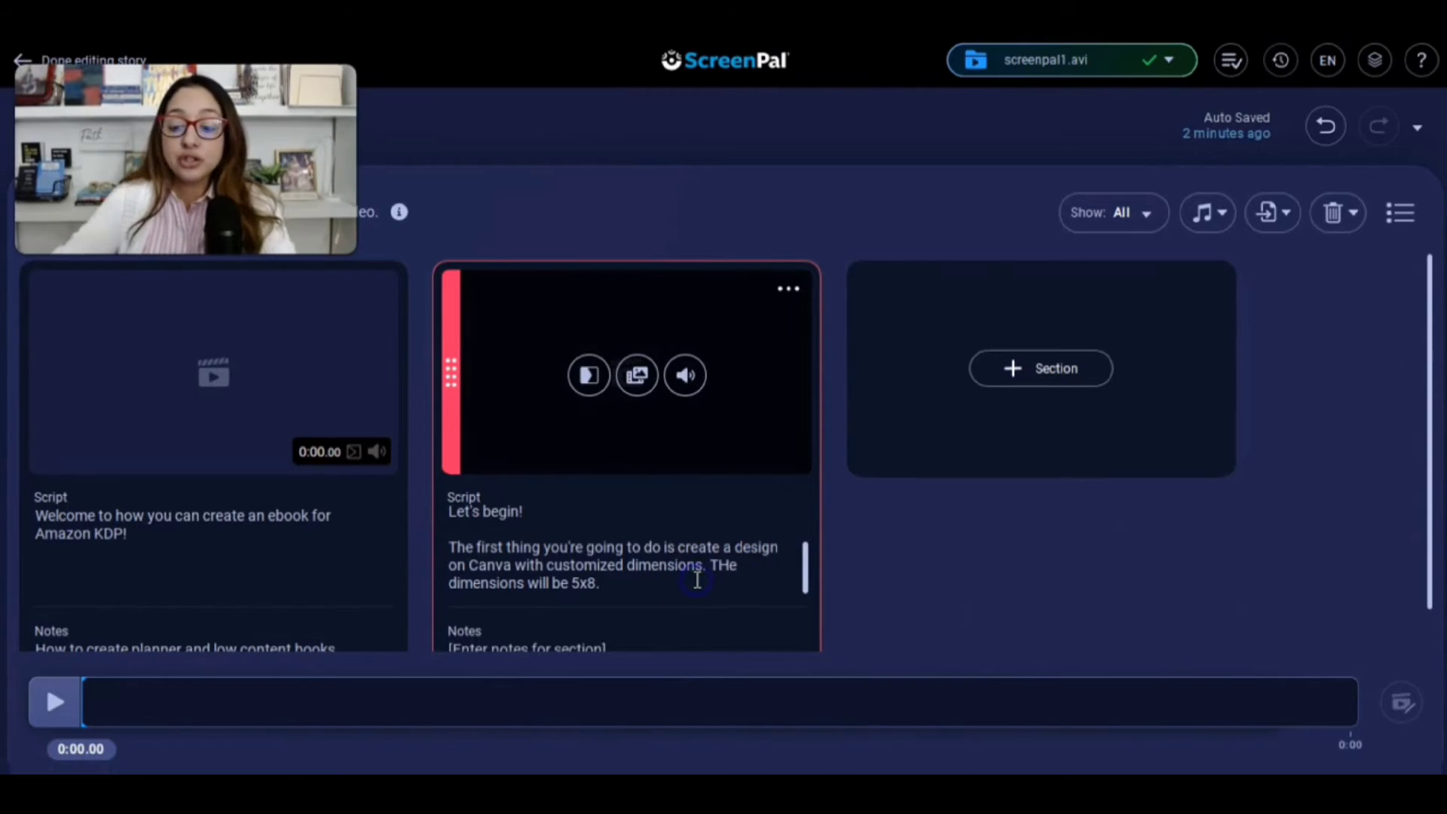
# - Add the list lines "-Dimensions" and "-background template" below the last paragraph of the second section's script
pyautogui.scroll(-1, 697, 580)
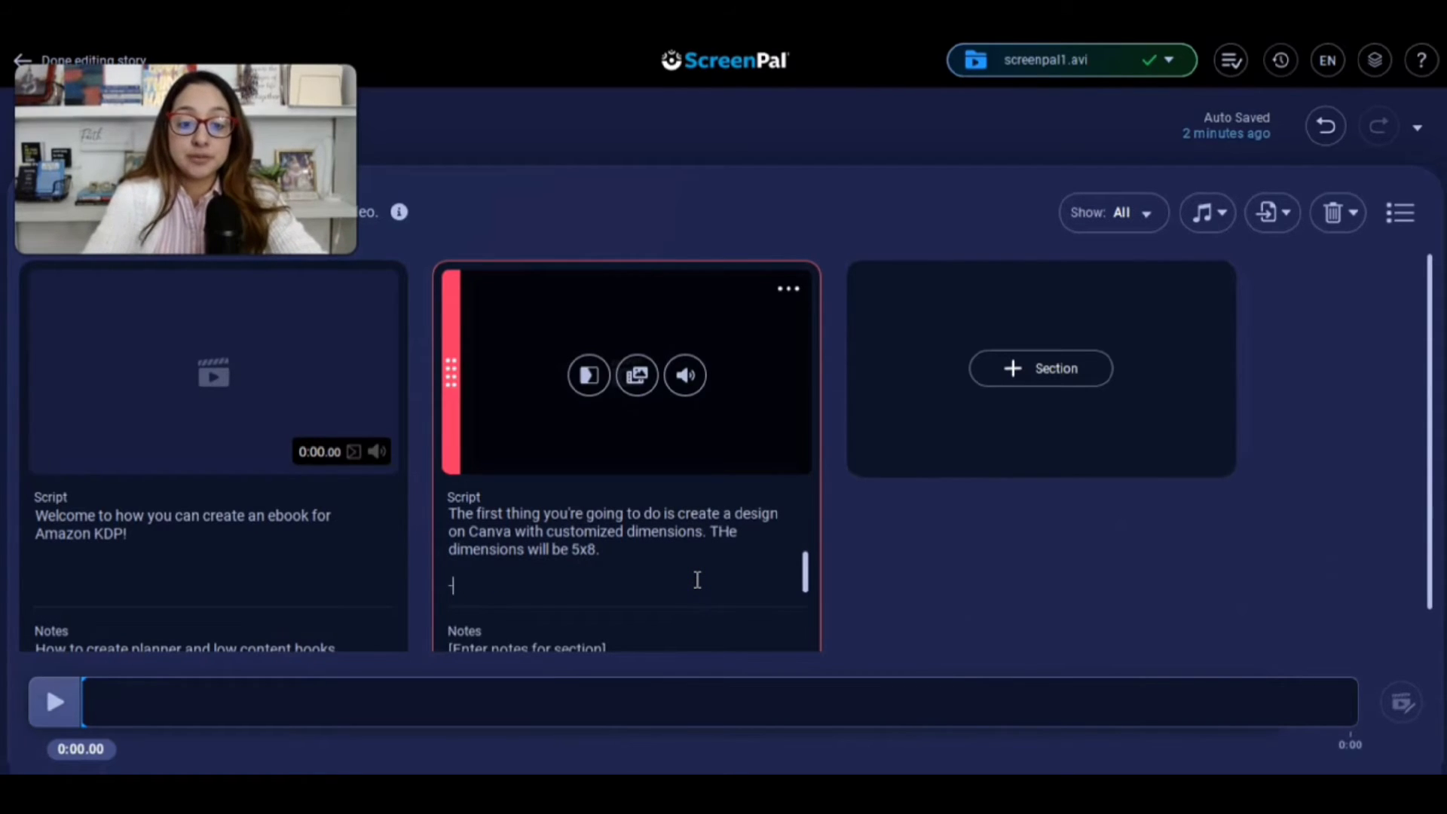
pyautogui.write('mensi')
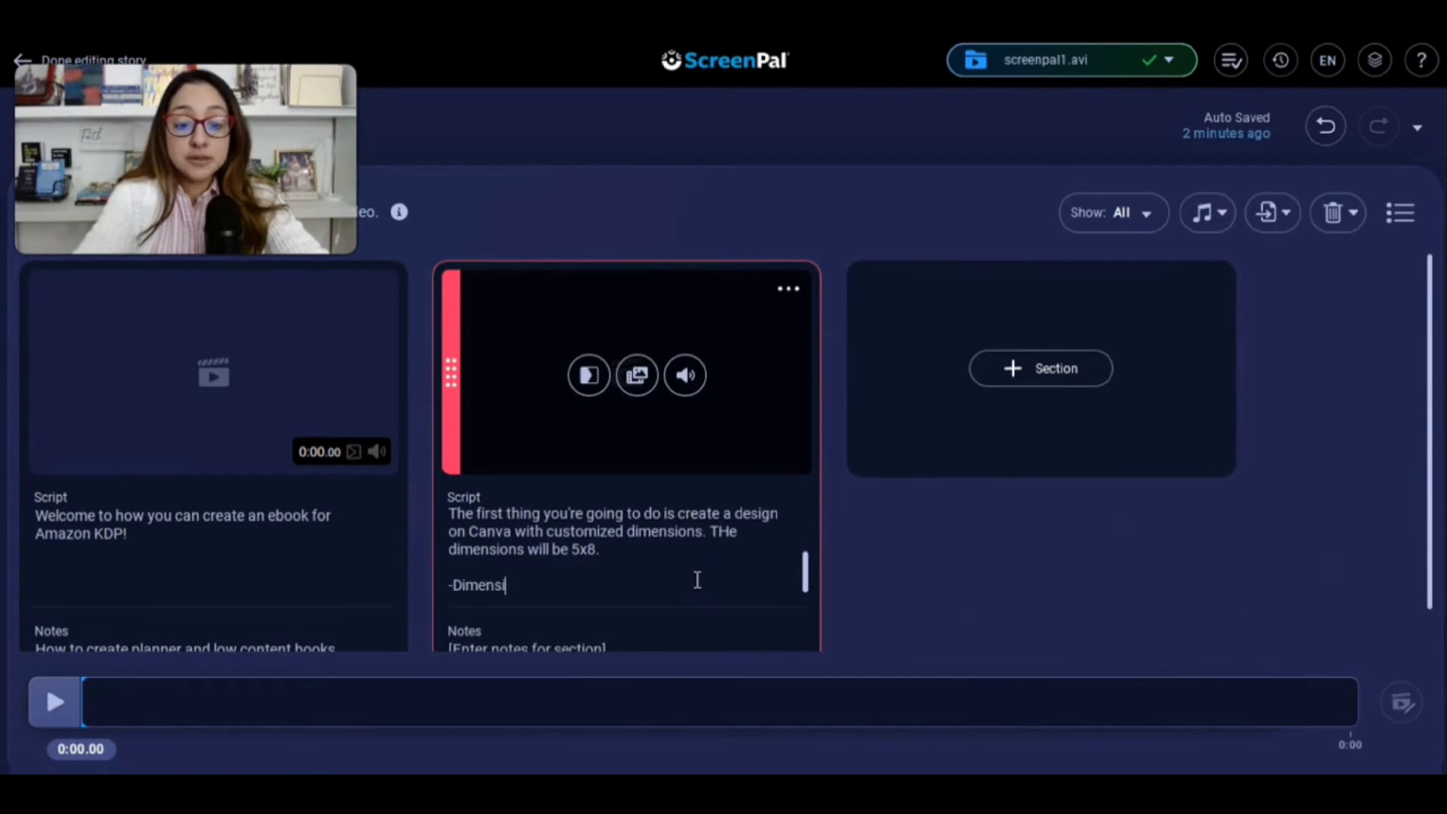
pyautogui.write('ons')
pyautogui.press('Return')
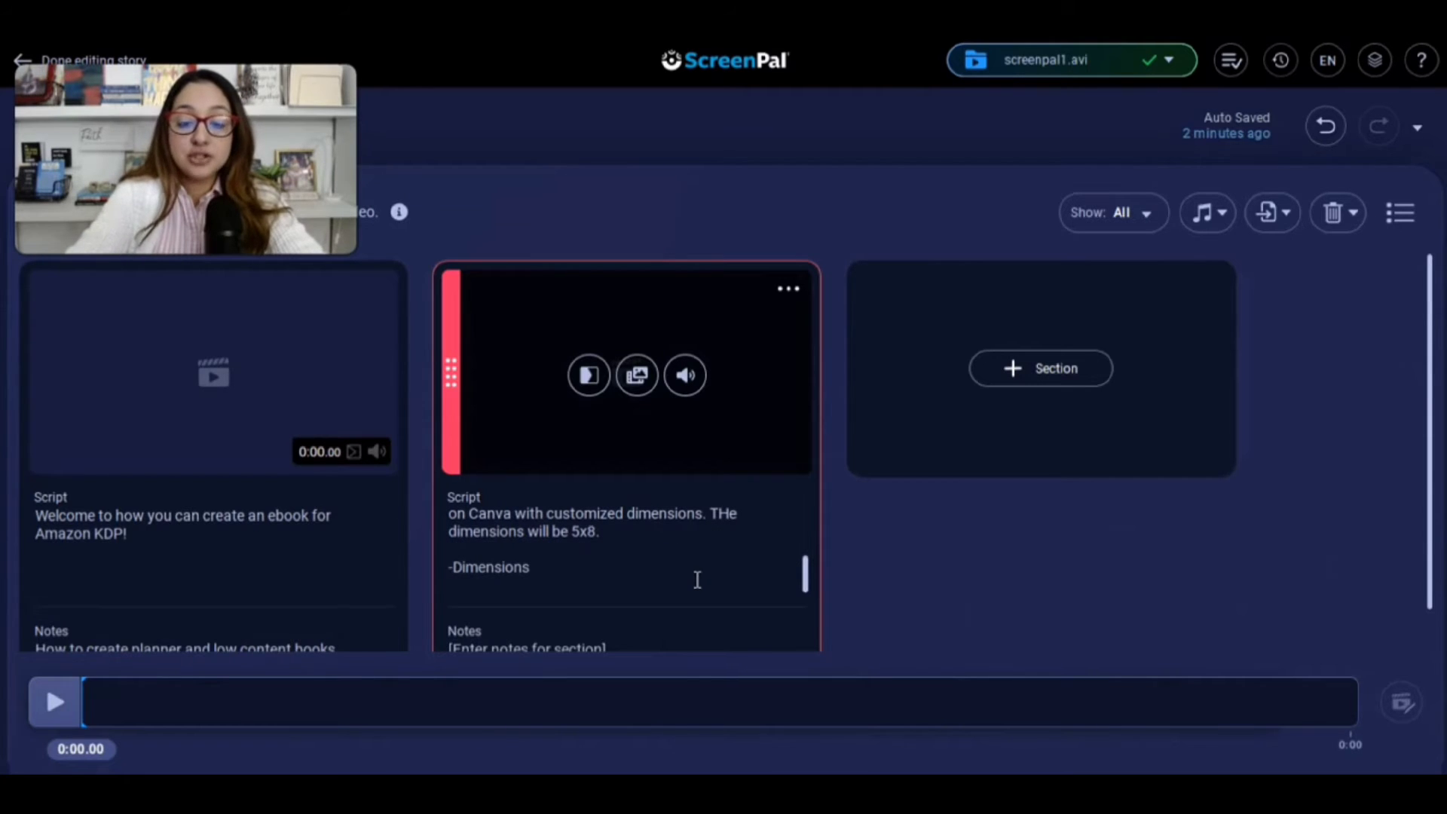
pyautogui.write('-')
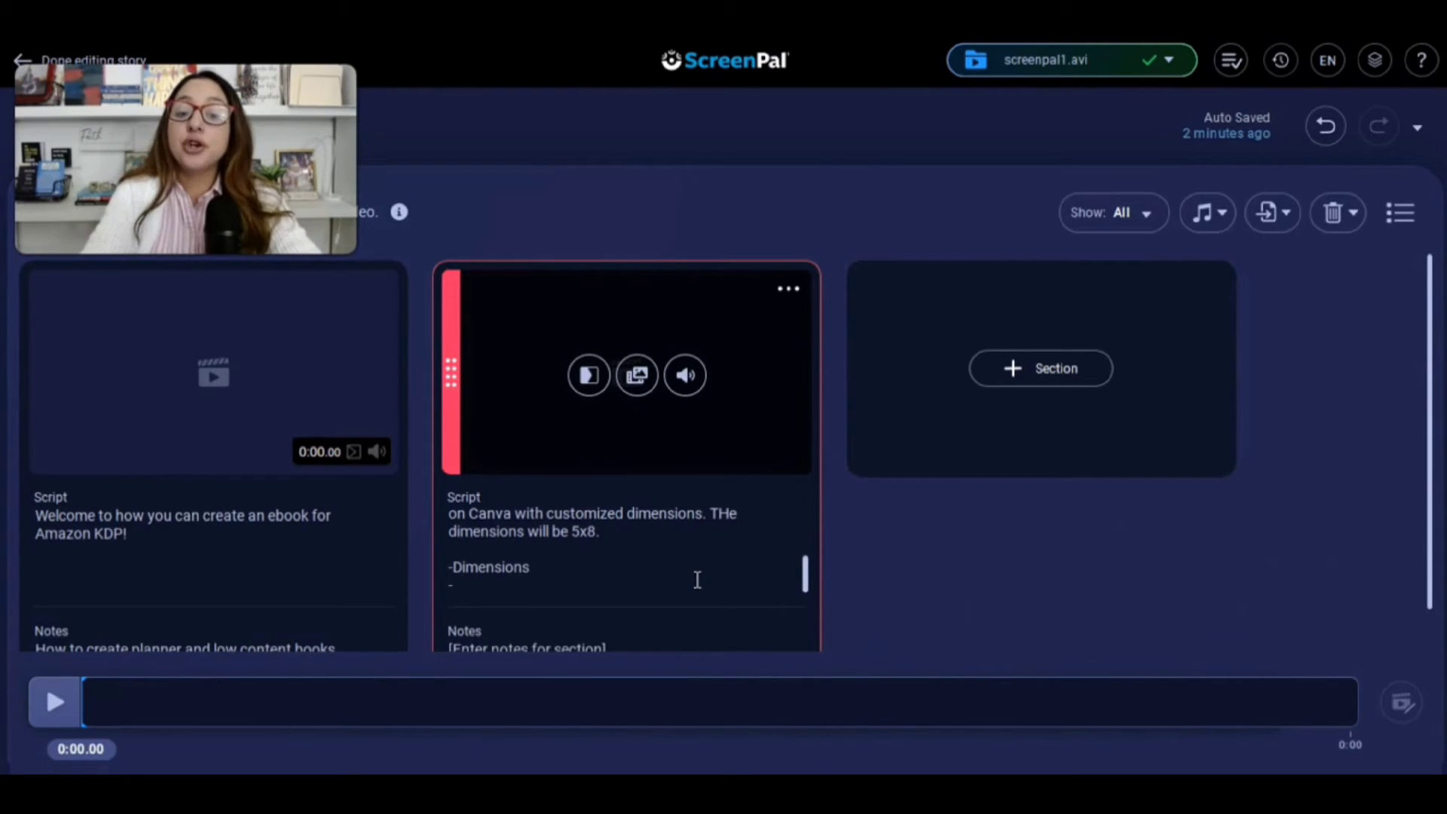
pyautogui.write('ba')
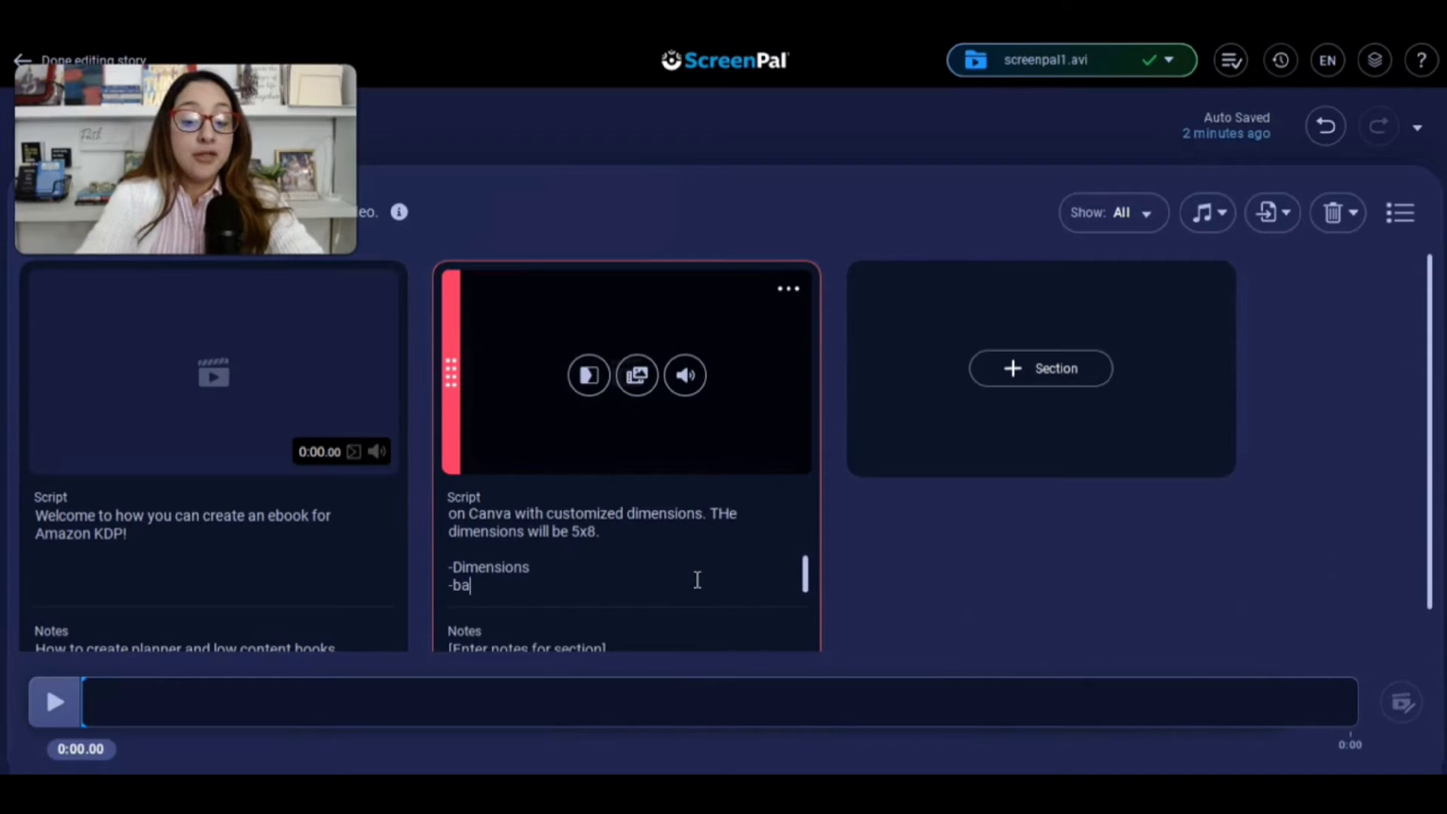
pyautogui.write('ckground template')
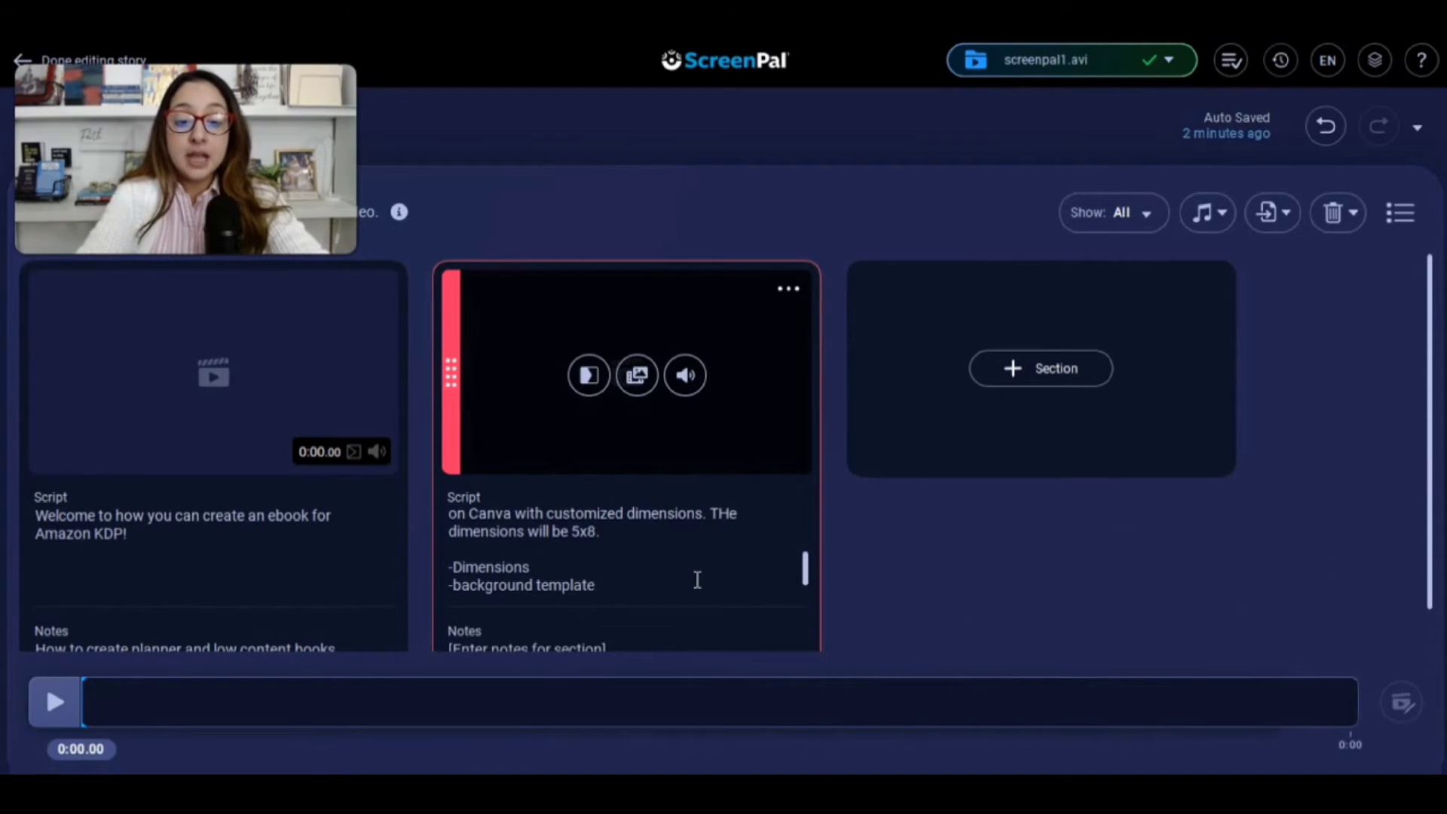
pyautogui.press('Return')
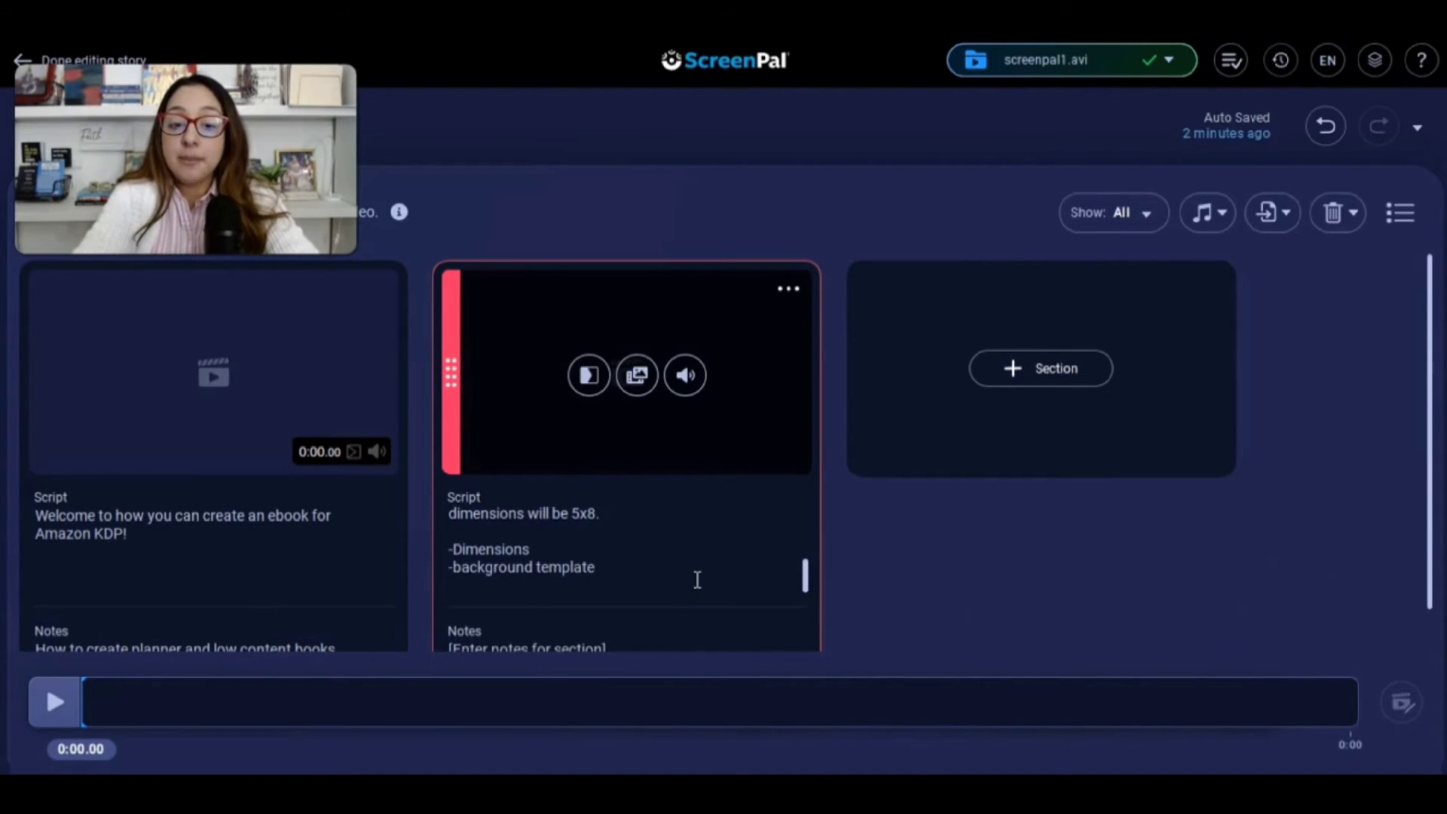
# - Finish the second section's script with the line "the colors or how to choose a background"
pyautogui.write('the colo')
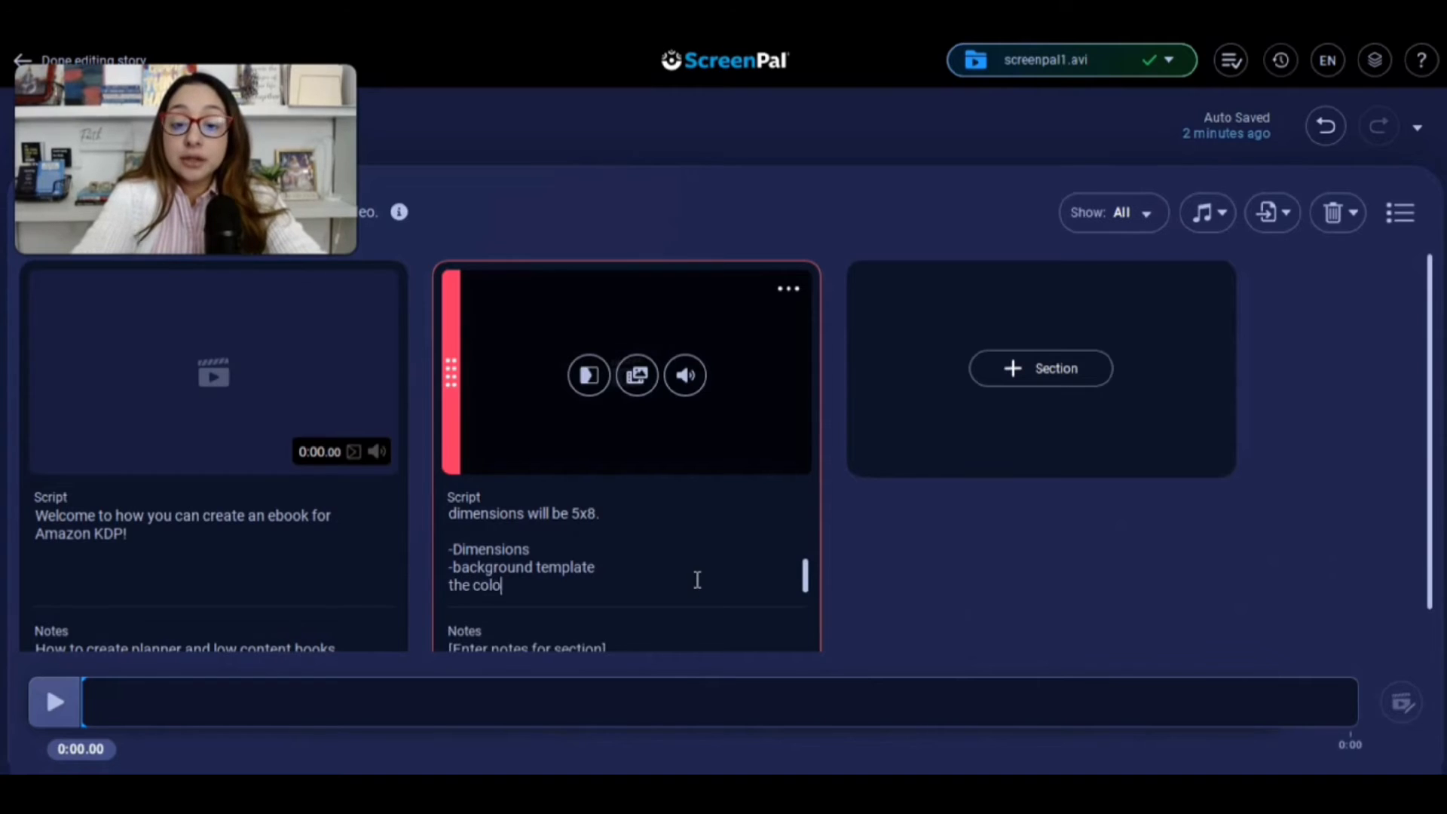
pyautogui.write('rs or ')
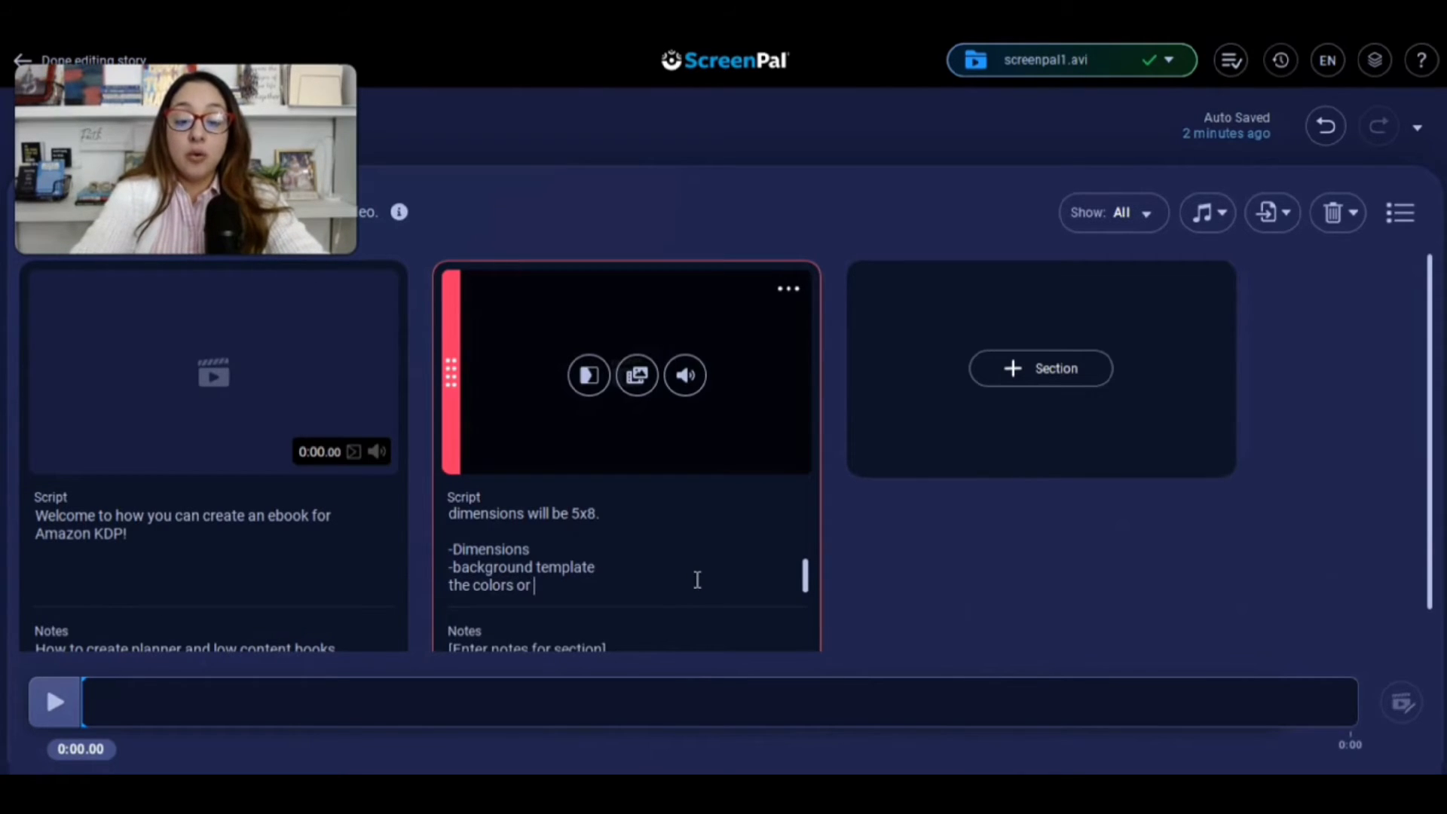
pyautogui.write('how to choose ')
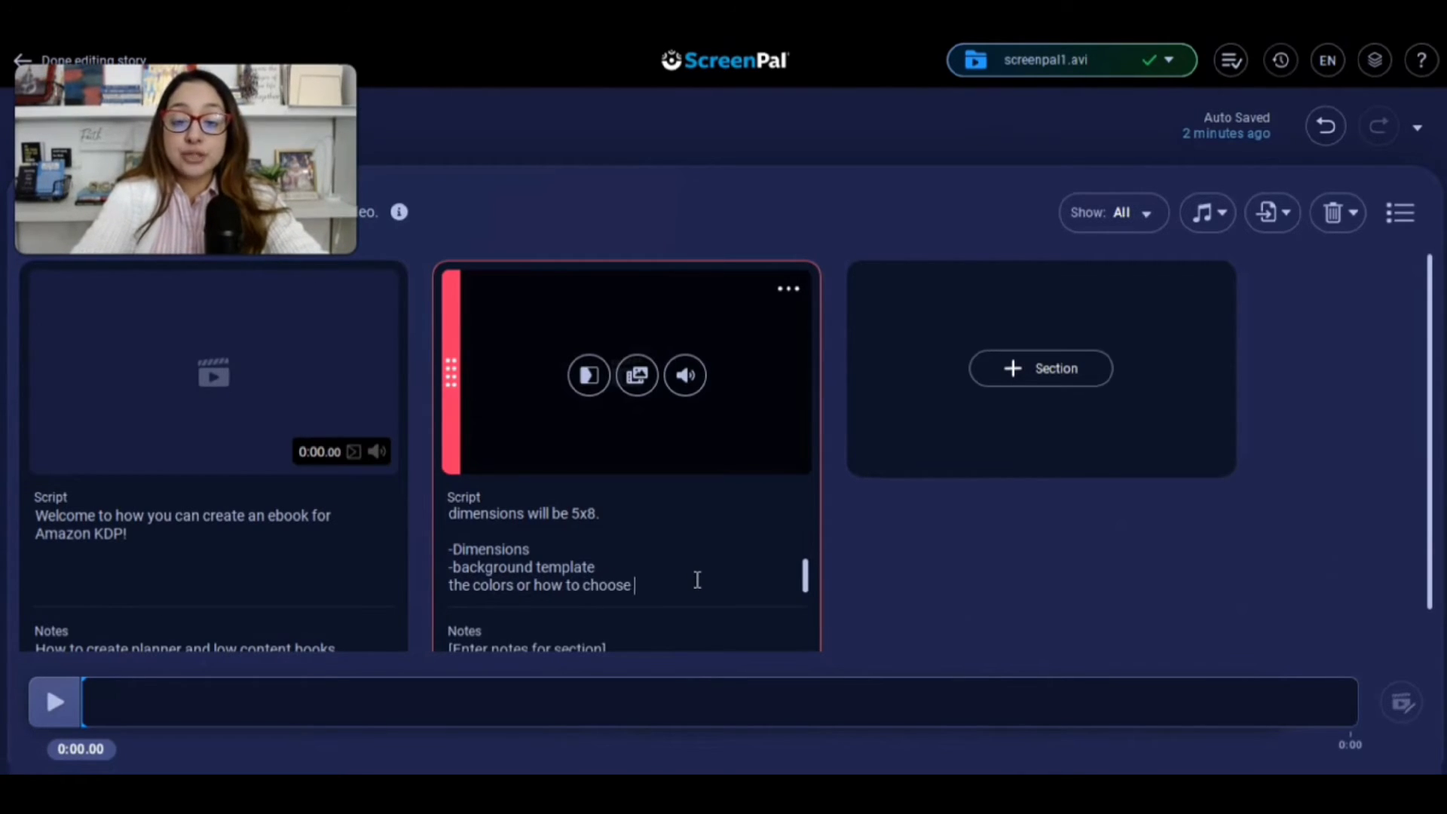
pyautogui.write('a background')
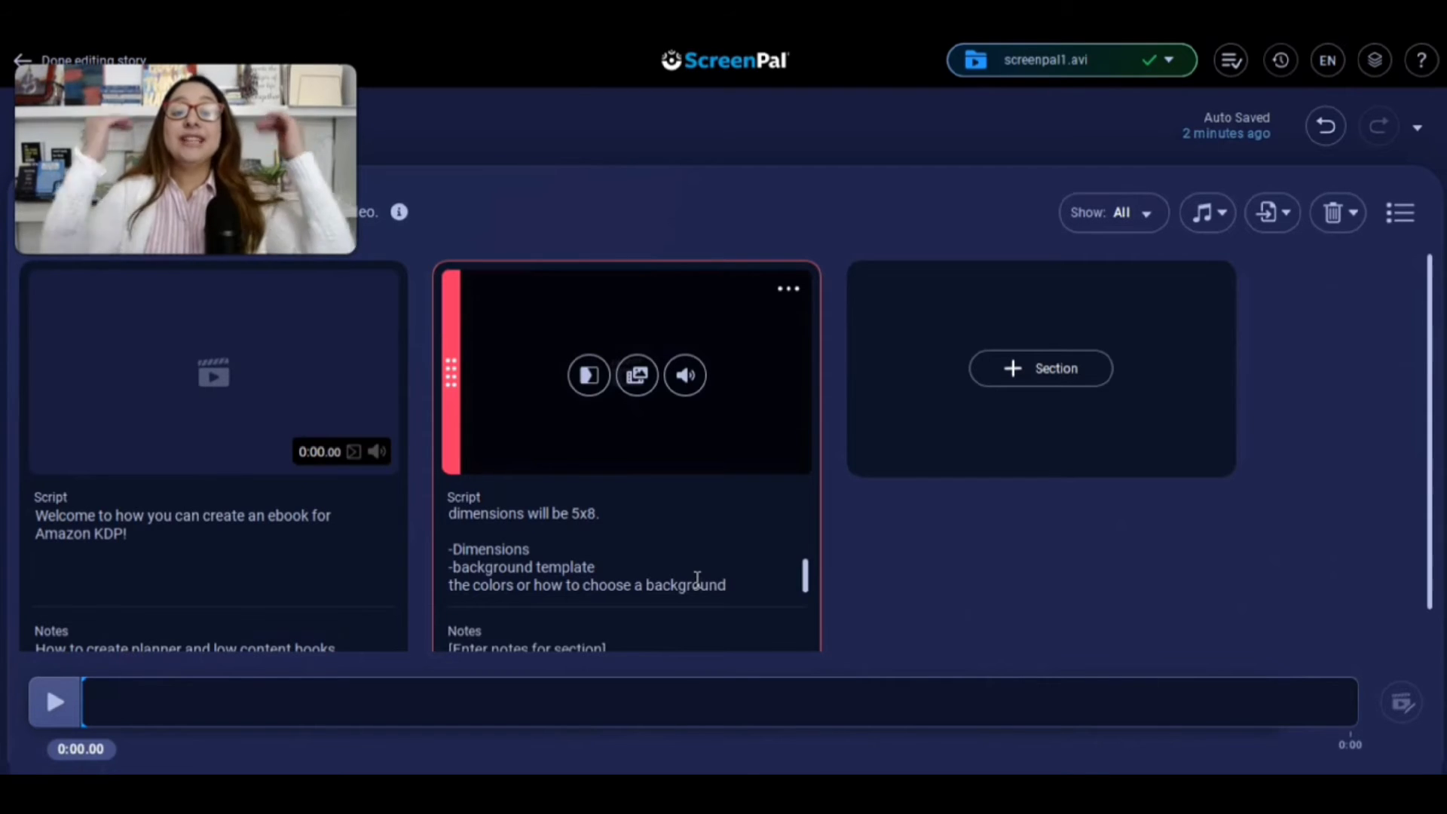
pyautogui.click(847, 585)
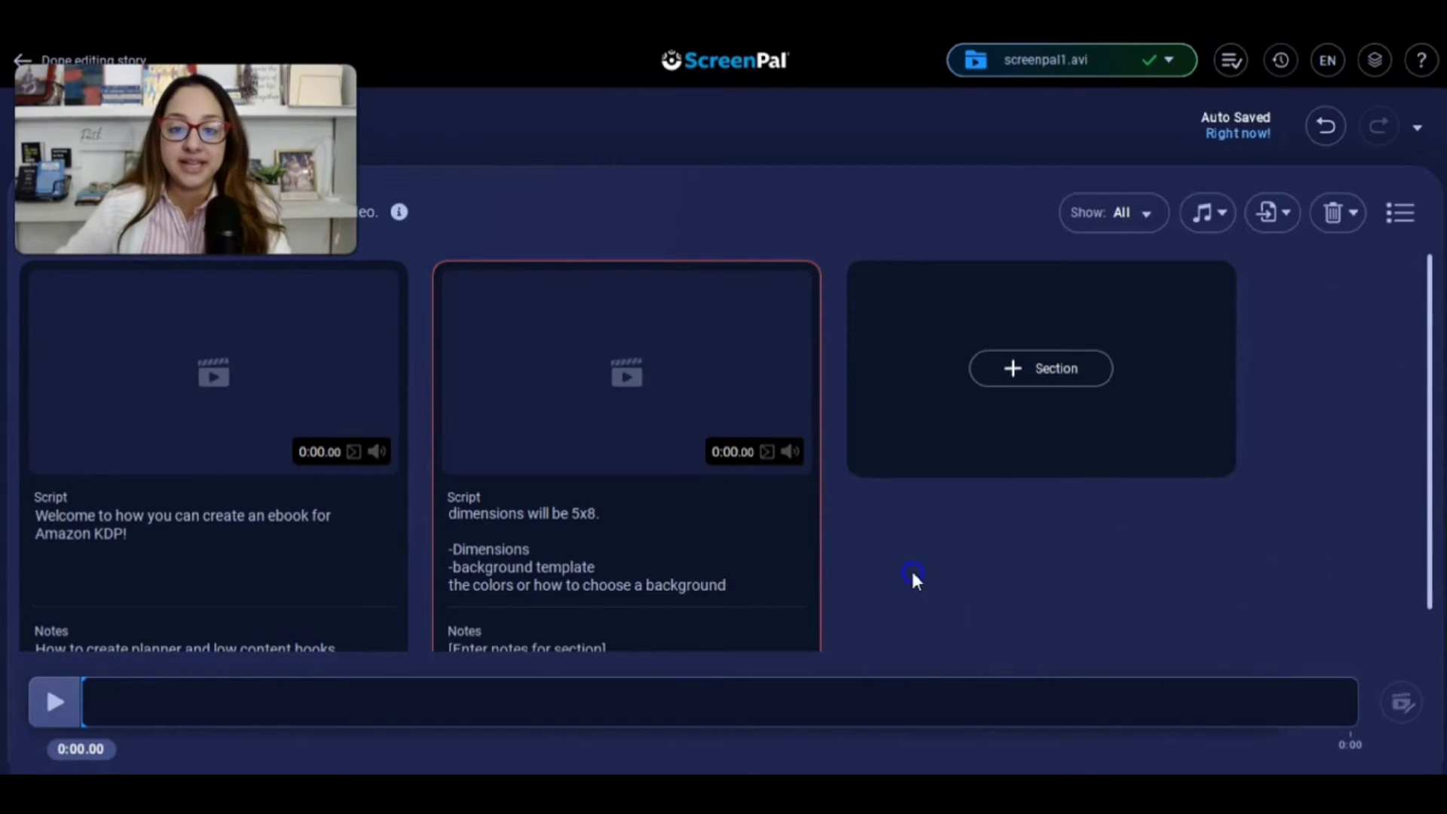
# - Add a third section to the storyboard and bring the second section's script back to its beginning
pyautogui.click(1048, 372)
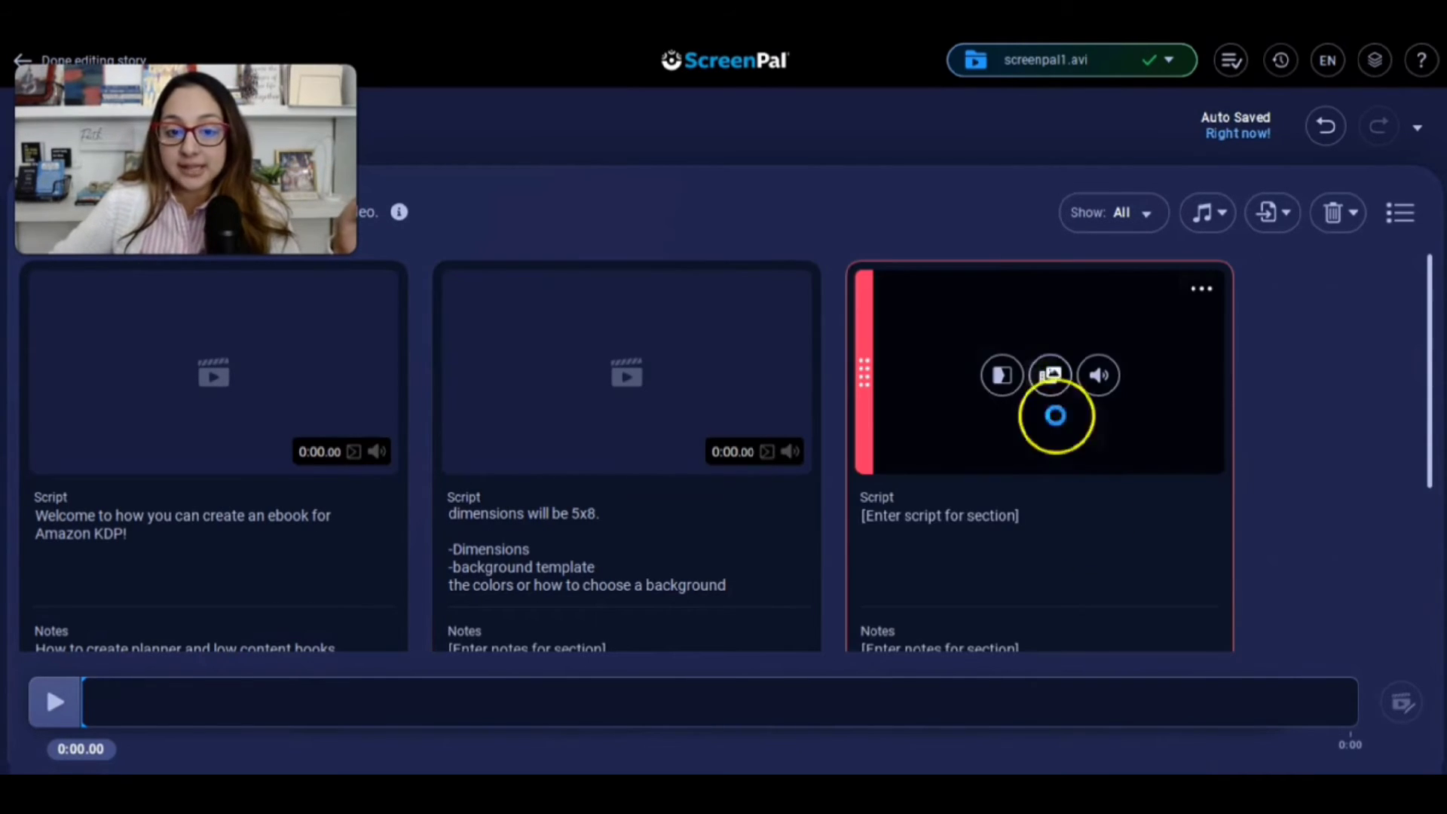
pyautogui.click(739, 553)
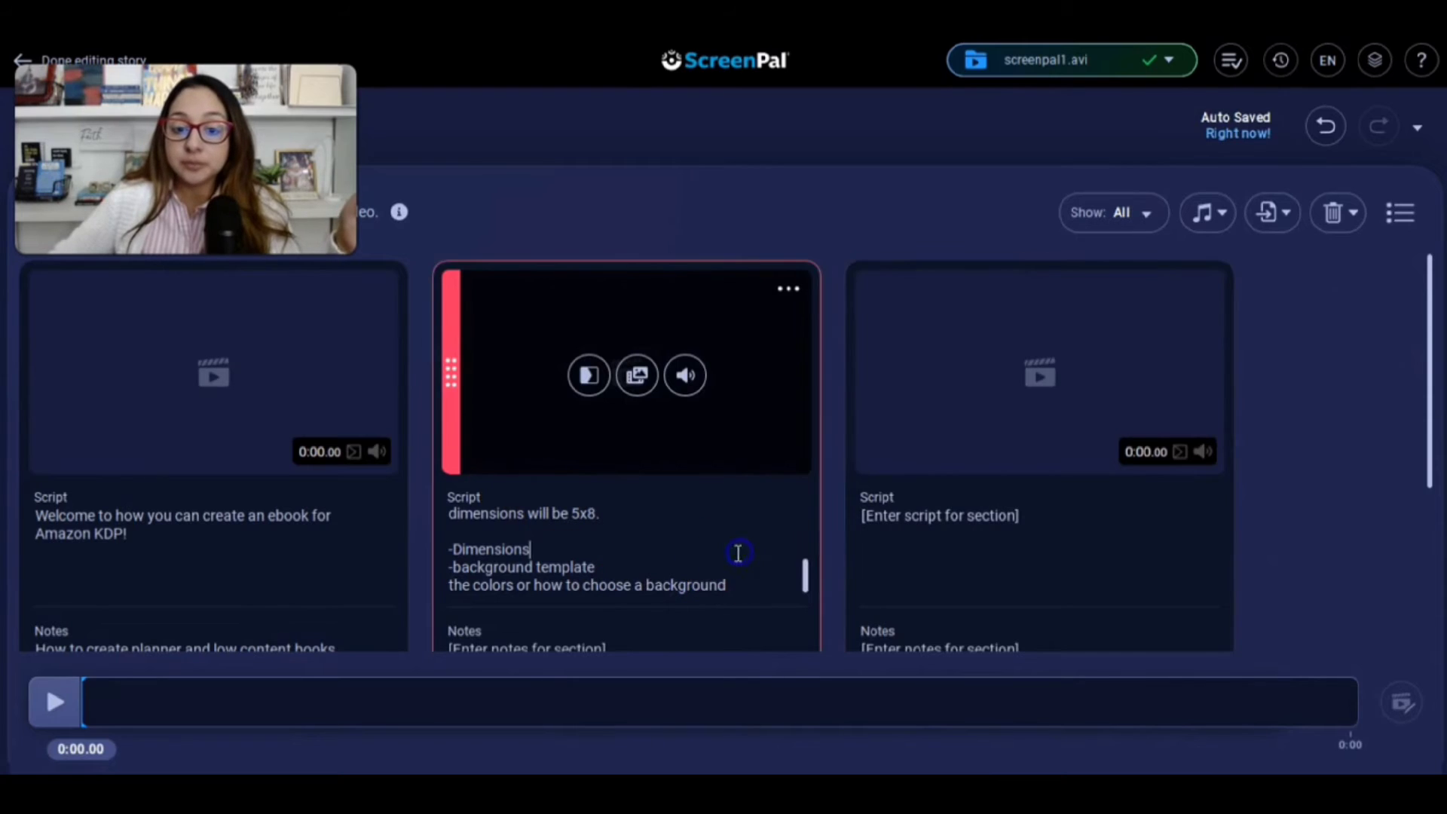
pyautogui.scroll(3, 722, 567)
# - Enter the third section's script as "In this lesson you will learn how to design your book's book cover."
pyautogui.click(992, 519)
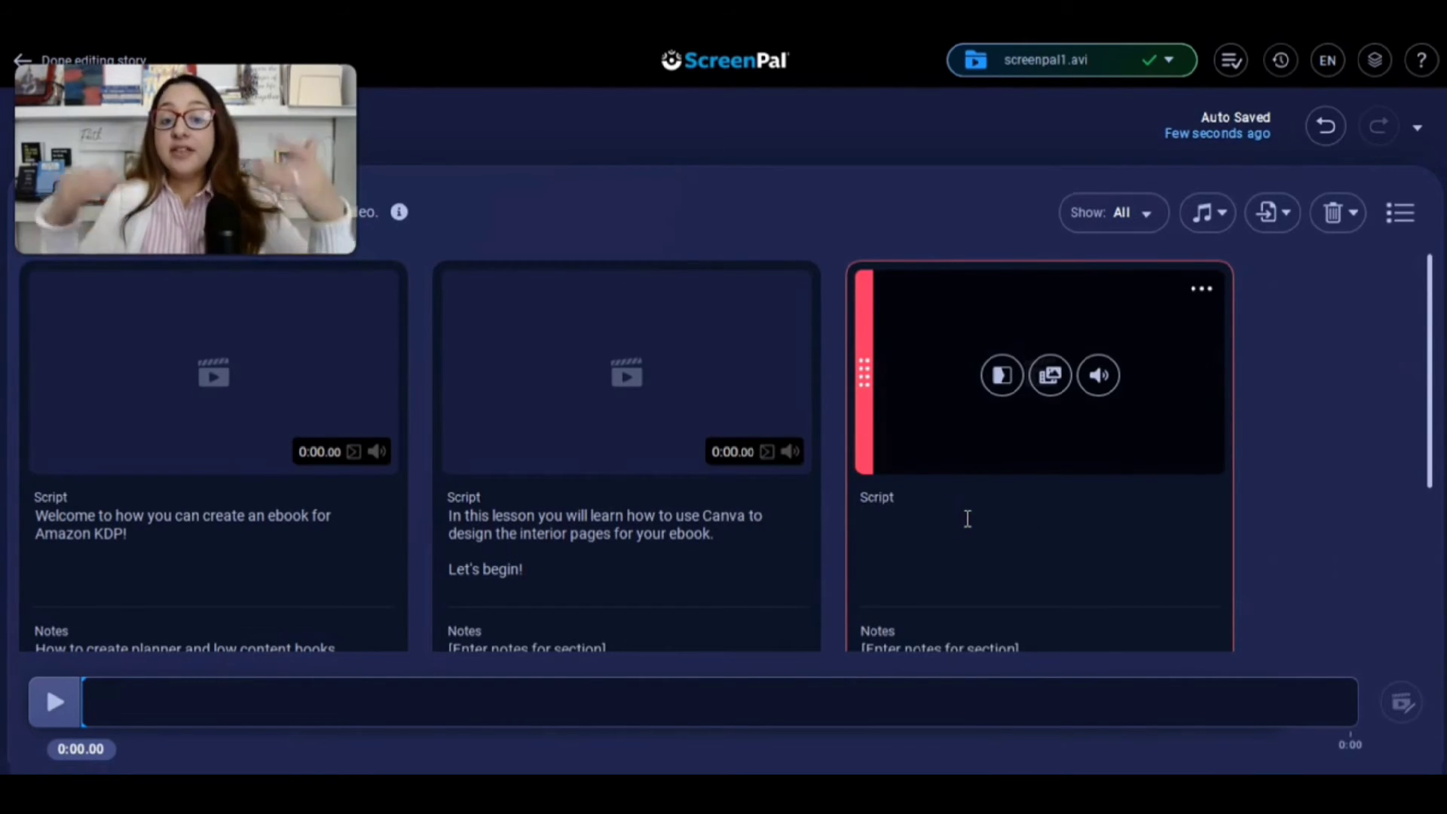
pyautogui.write('IN')
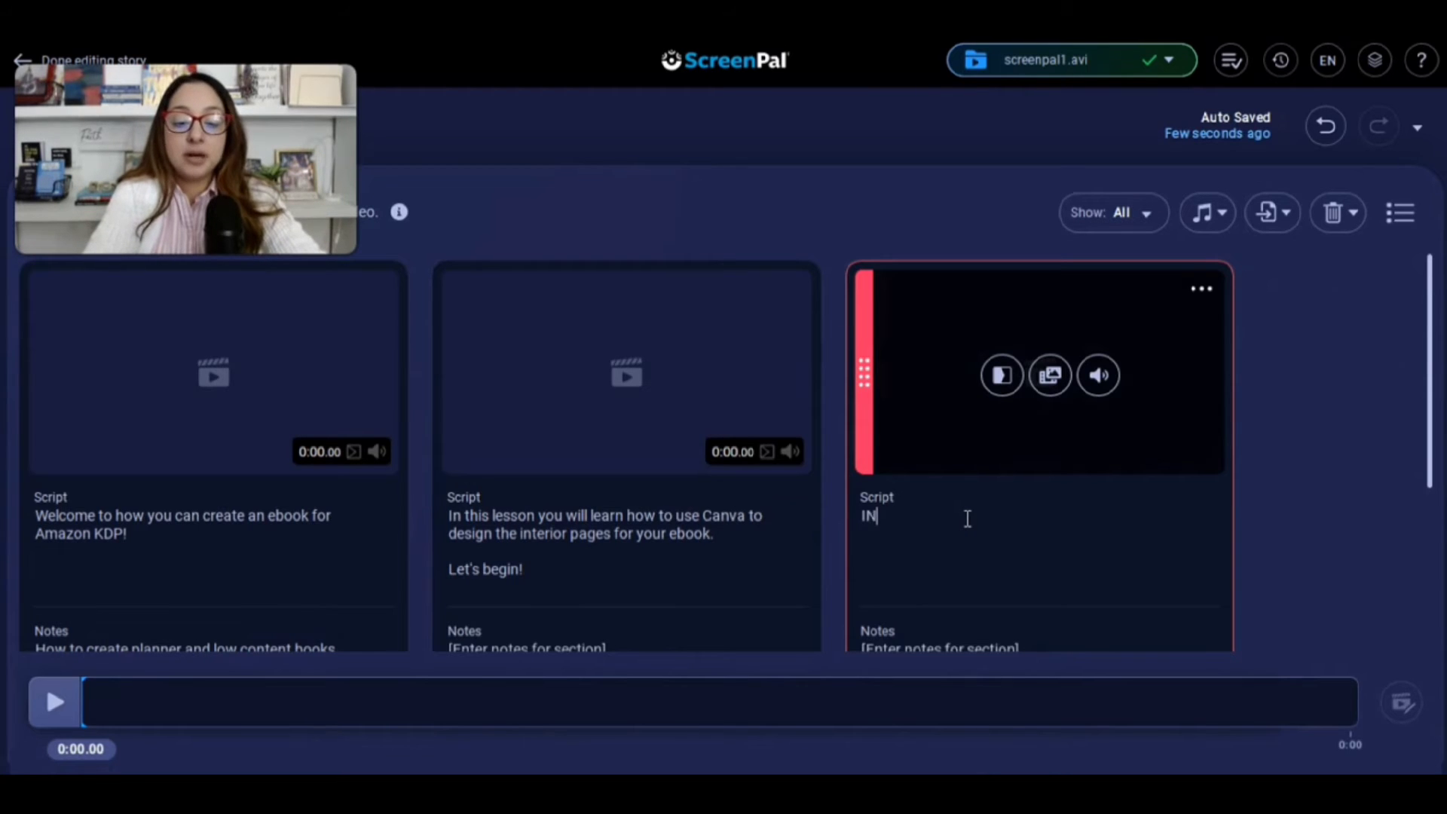
pyautogui.press('BackSpace')
pyautogui.write('n ')
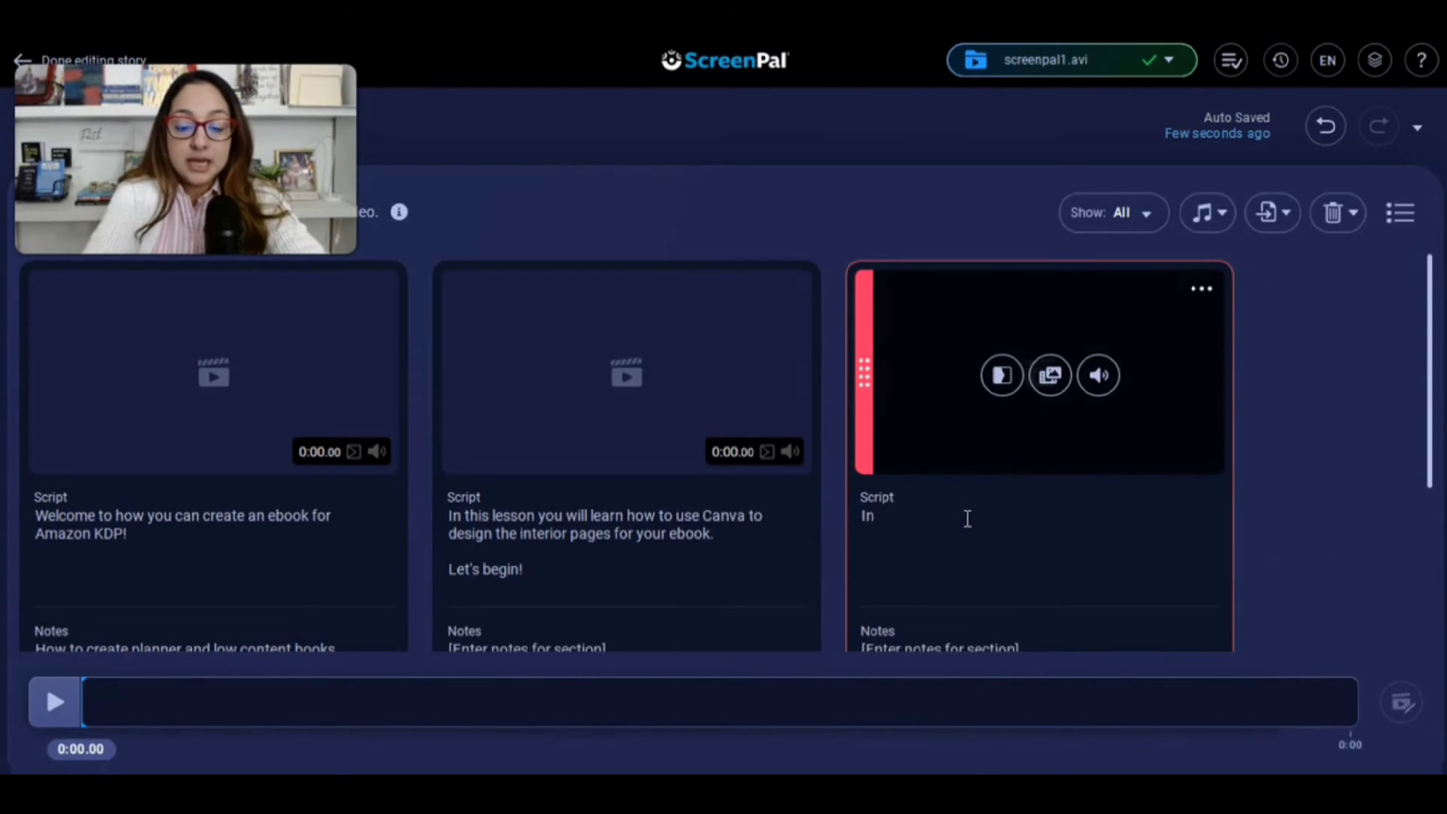
pyautogui.write('this lesson you')
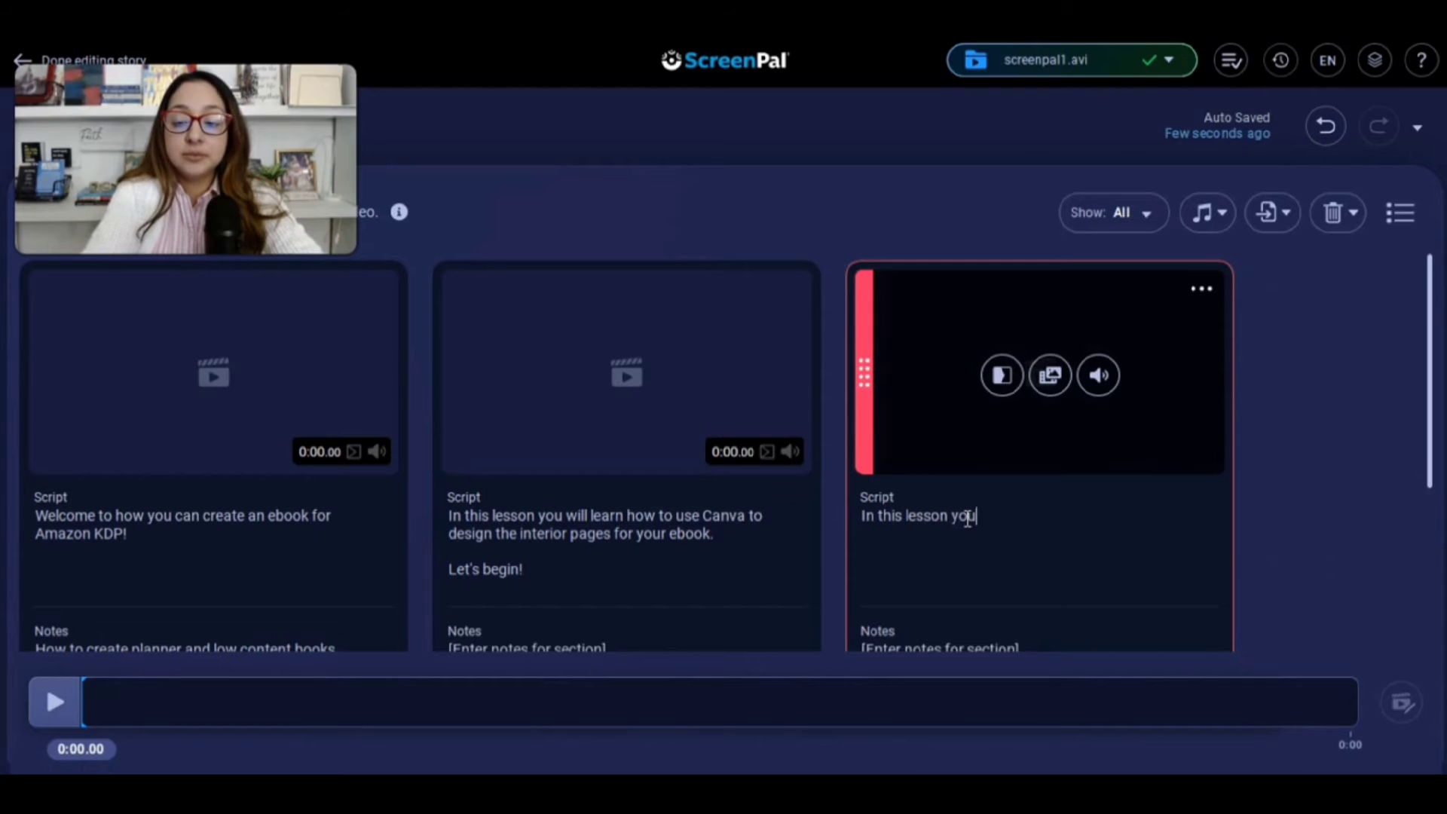
pyautogui.write(' will learn h')
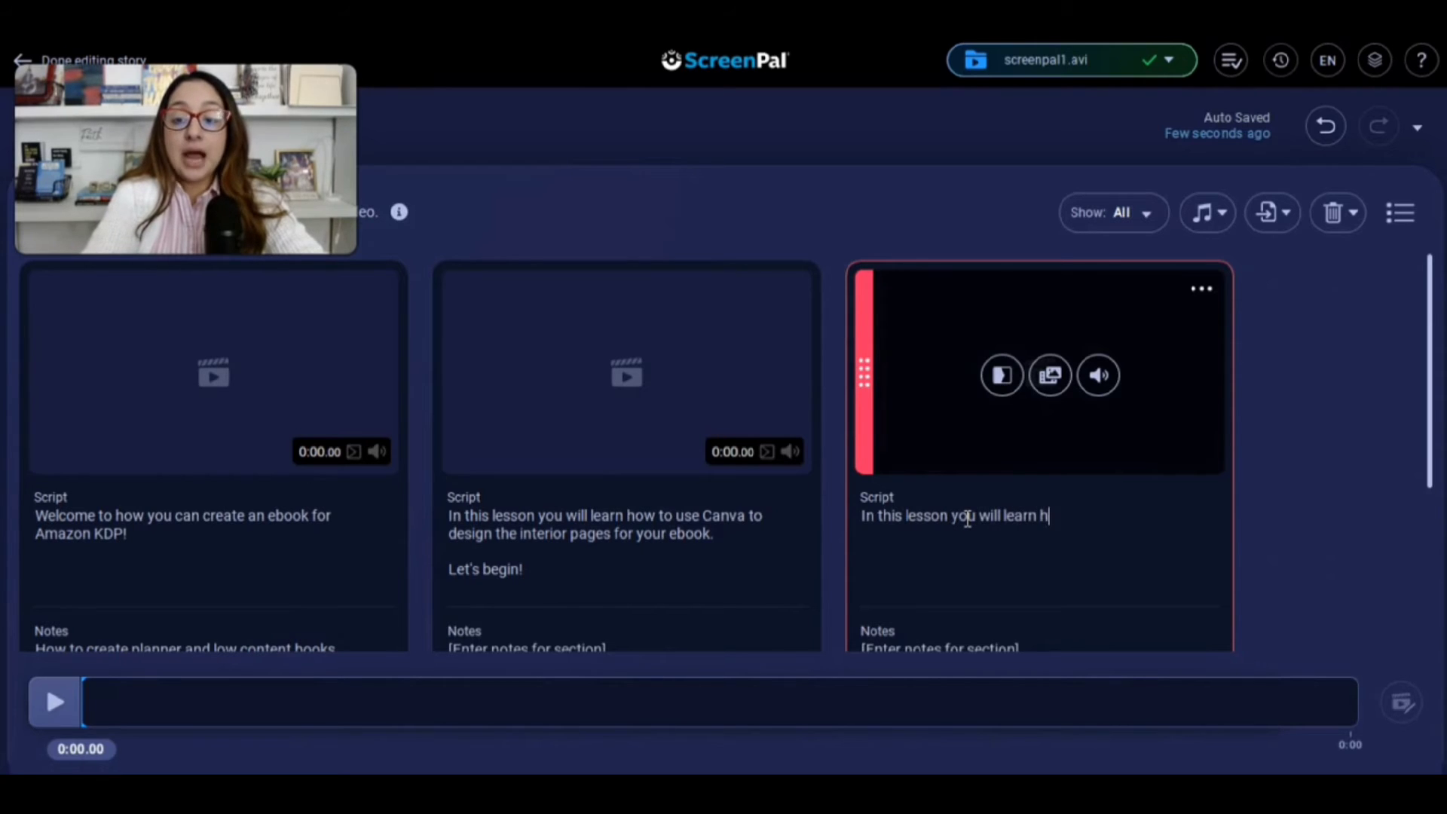
pyautogui.write('ow to desig')
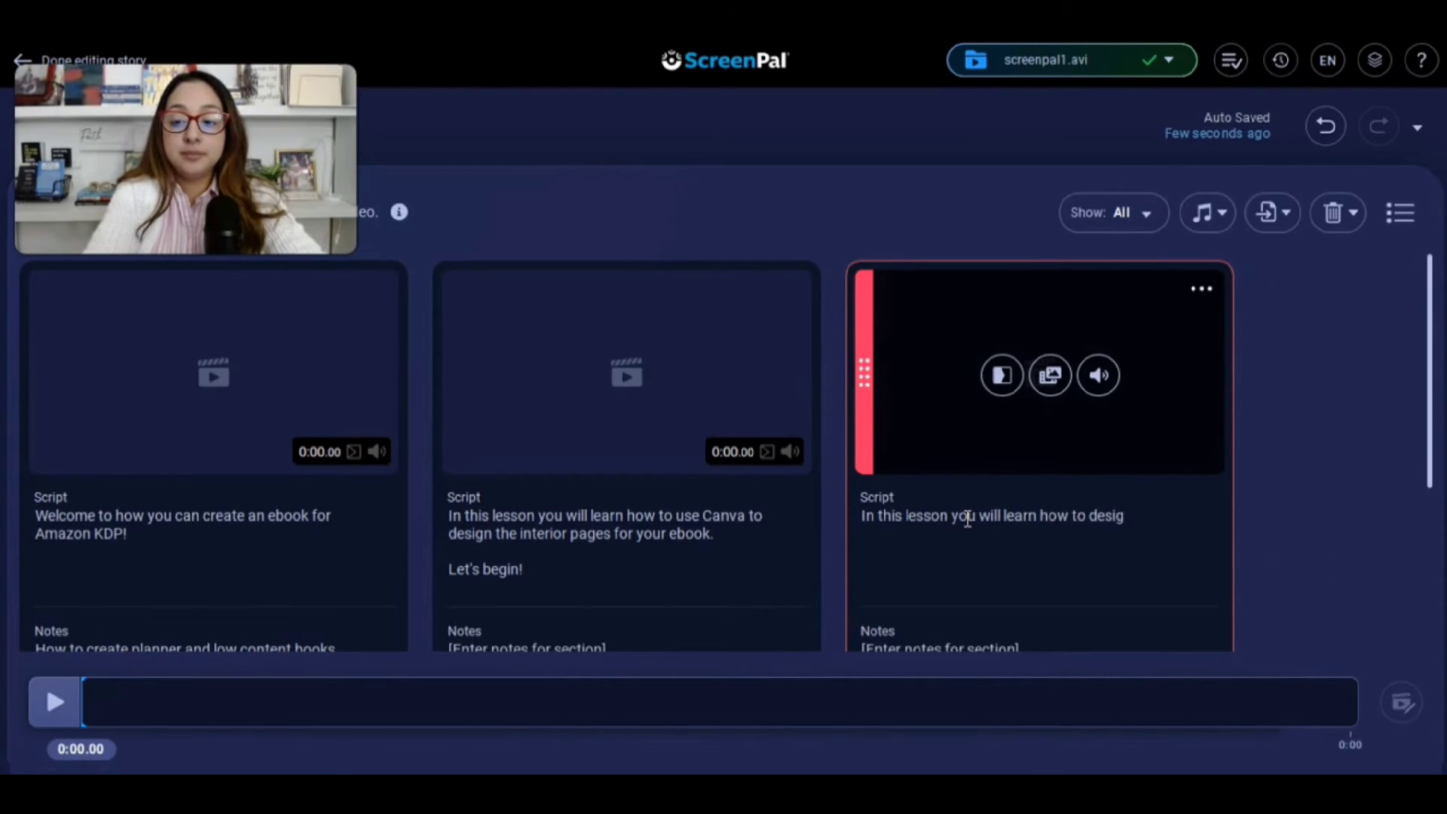
pyautogui.write('n your bo')
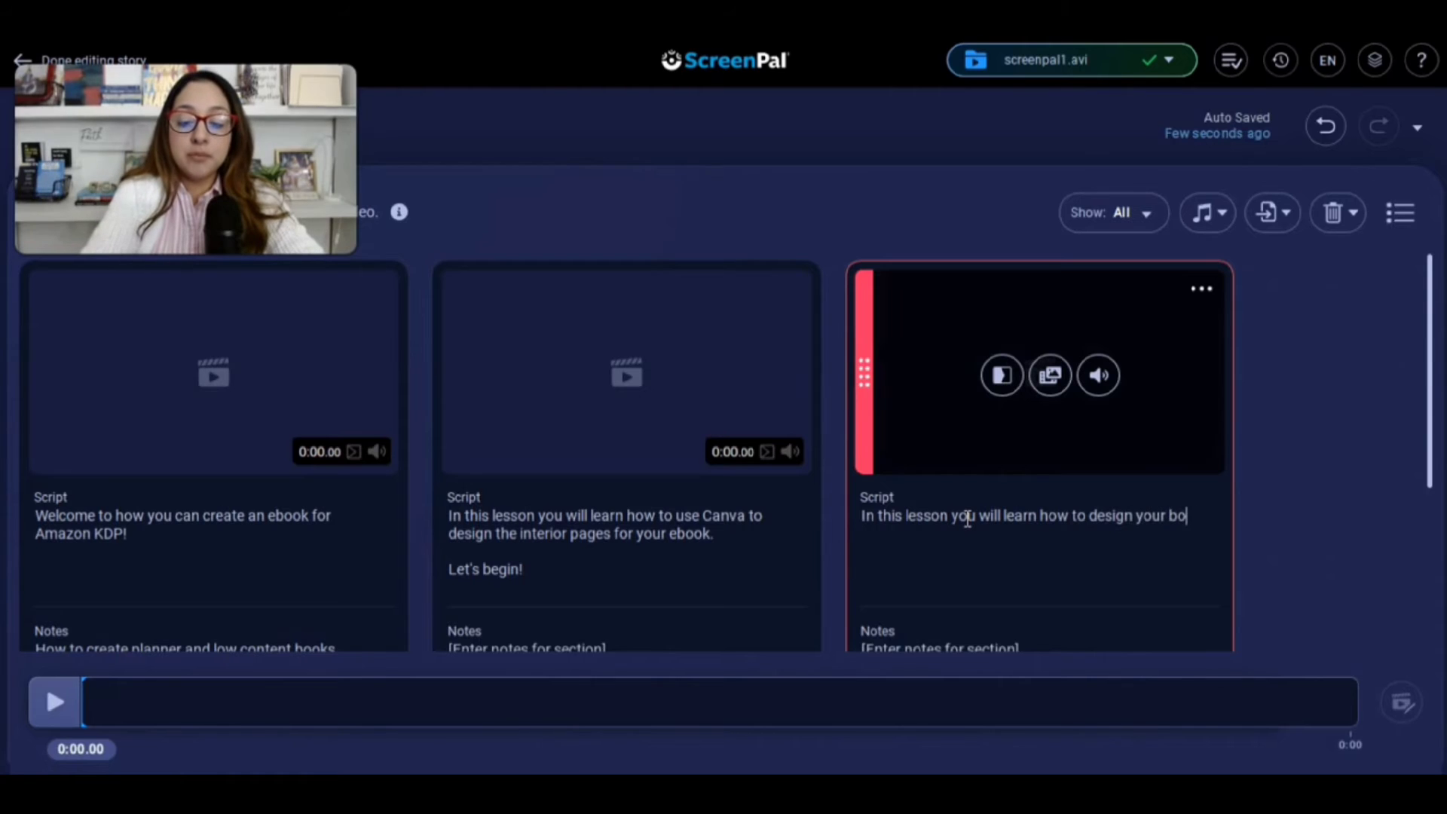
pyautogui.write("ok's boo")
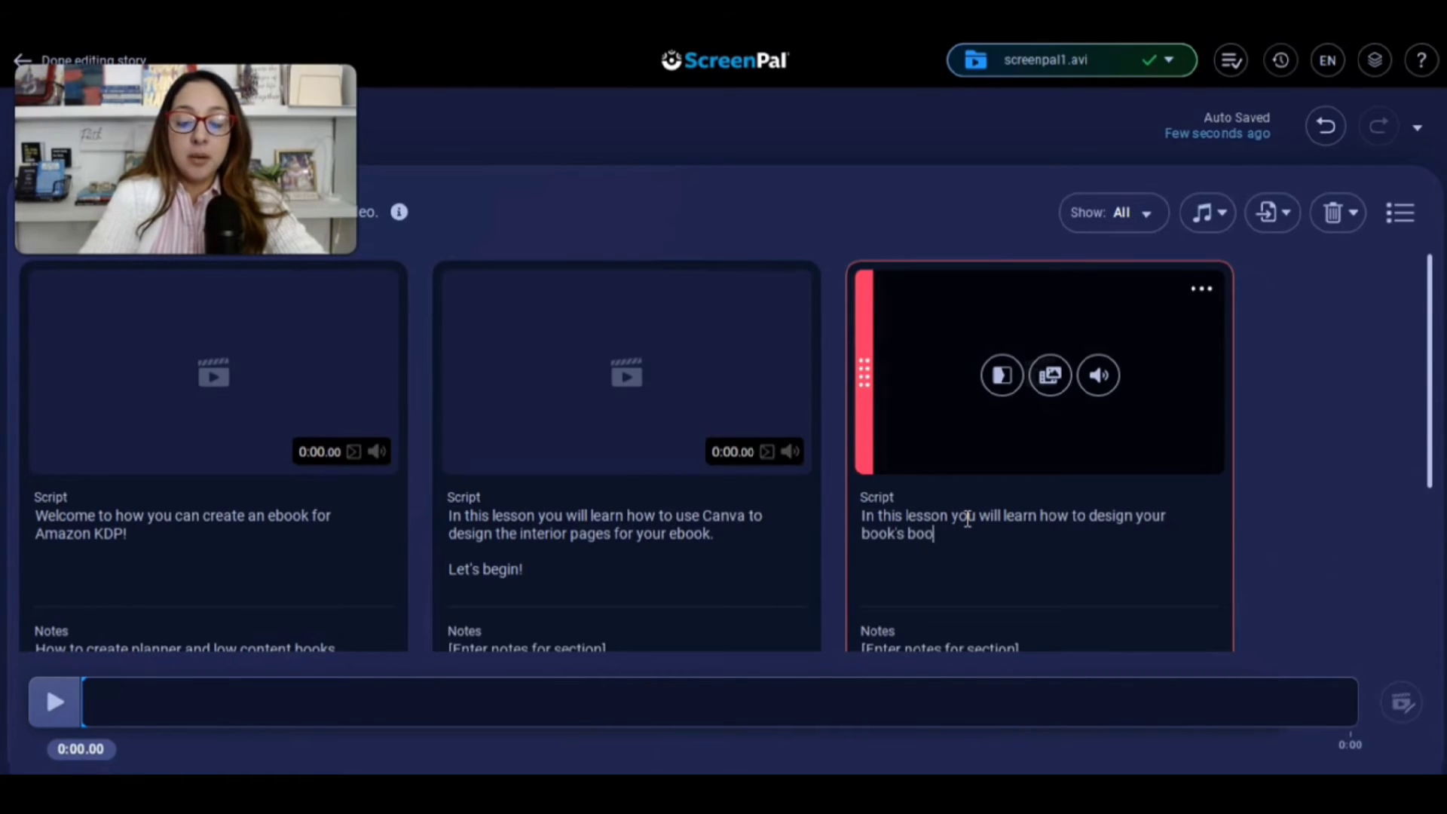
pyautogui.write('k cover.')
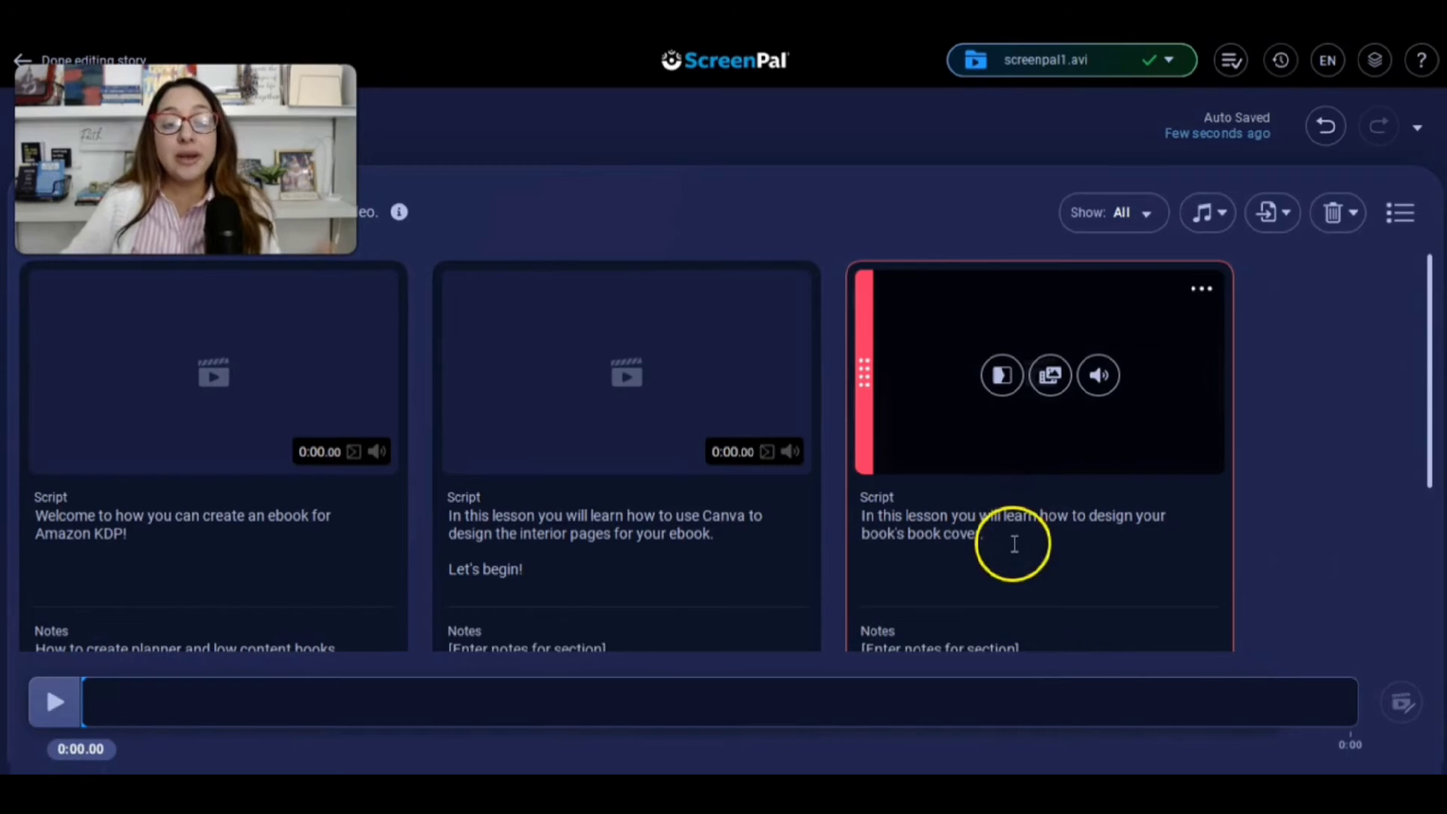
pyautogui.moveTo(220, 441)
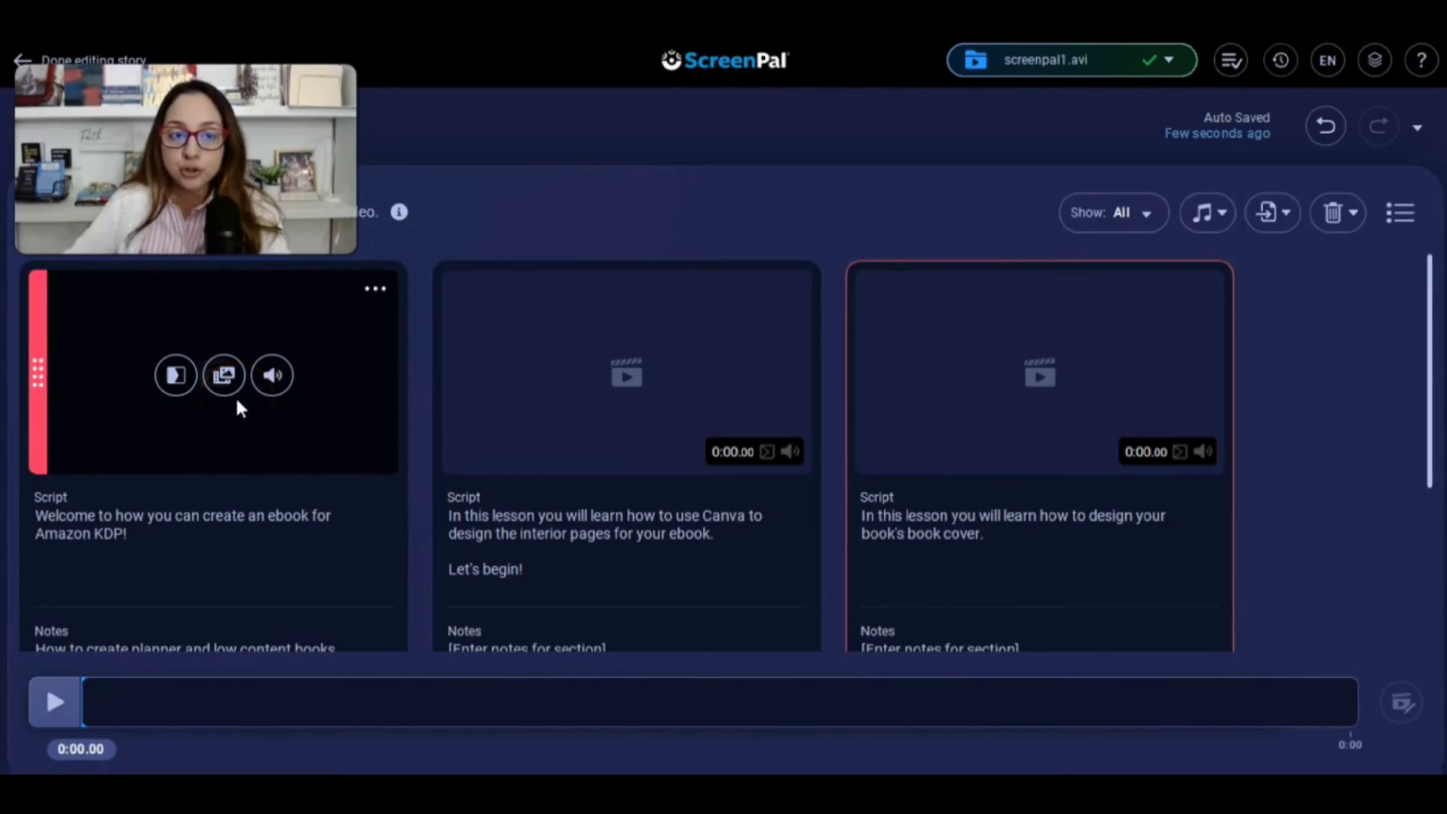
pyautogui.click(384, 475)
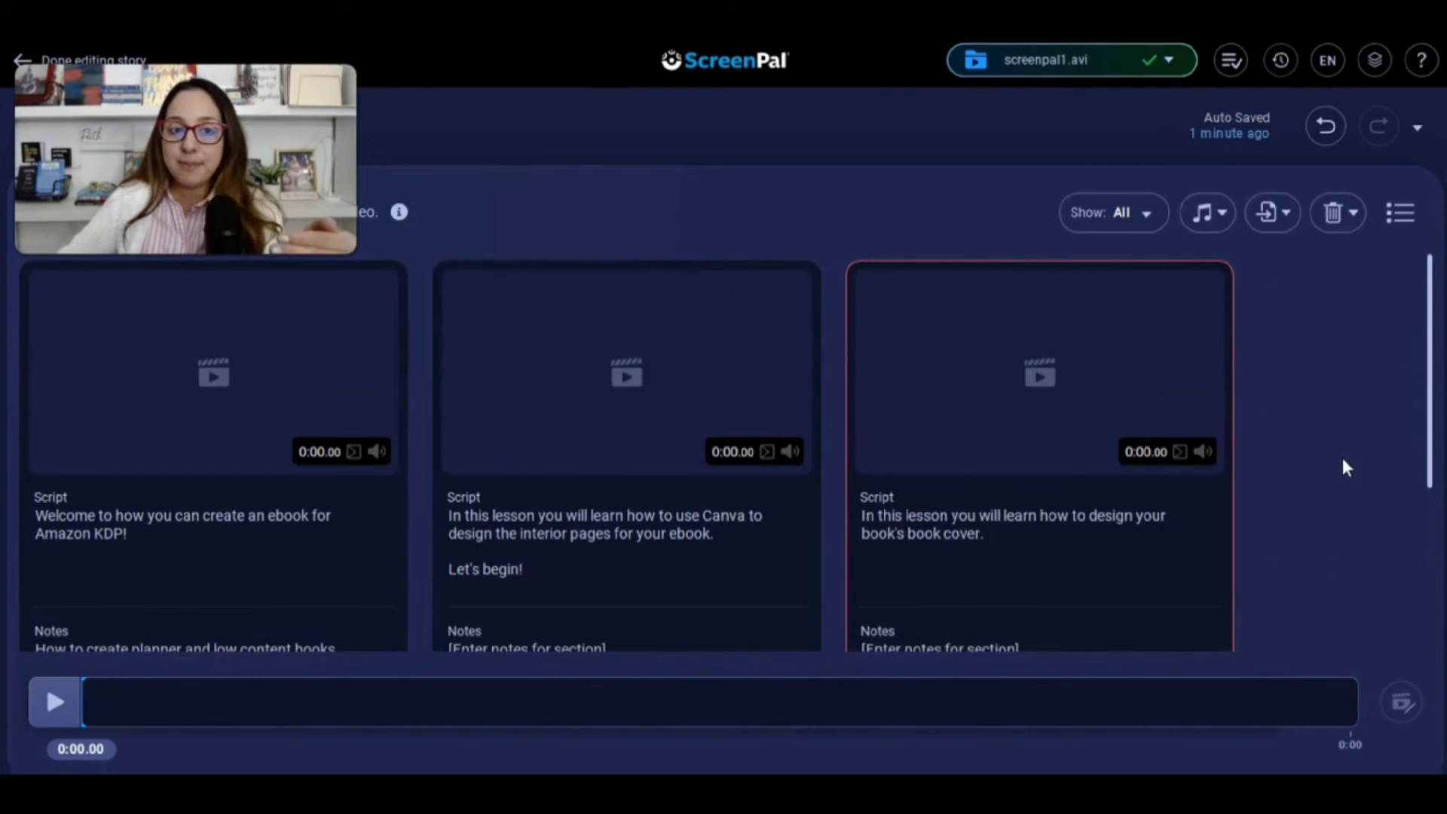
pyautogui.click(1292, 457)
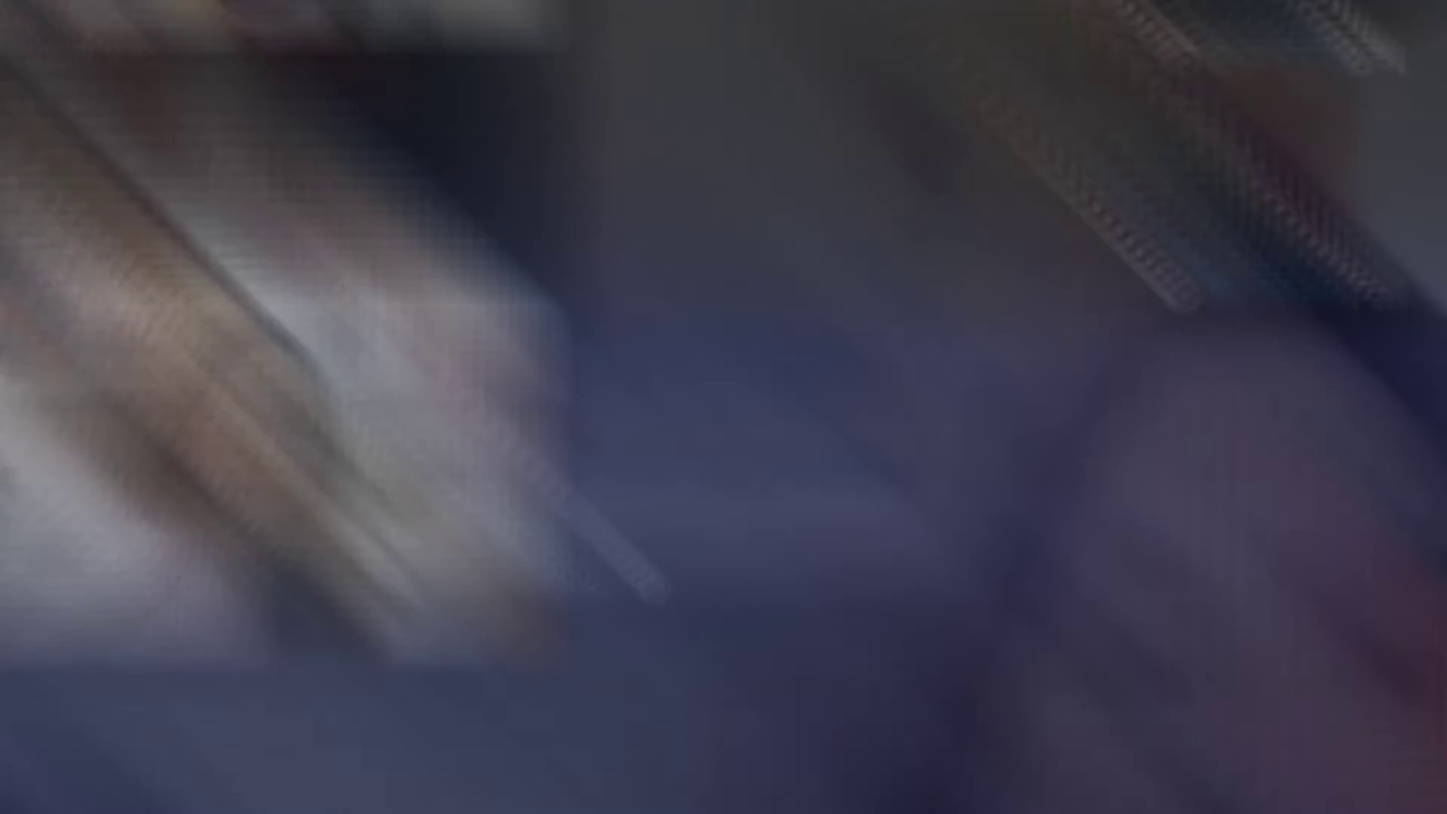